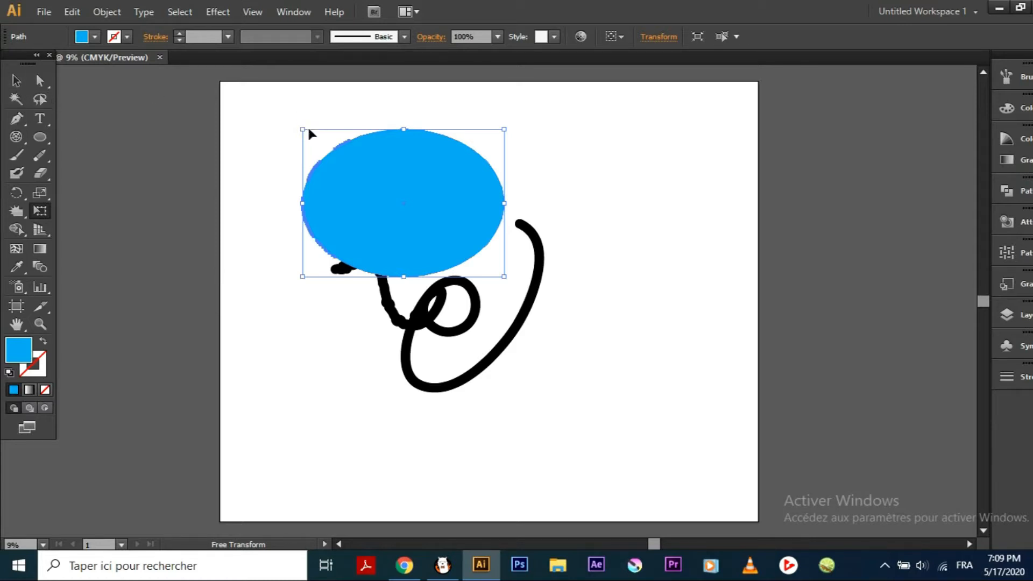
- Free-transform the blue ellipse: make it narrower, move it over the black brush stroke and rotate it slightly clockwise
{"action": "mouse_move", "coordinate": [302, 129]}
{"action": "left_mouse_down"}
{"action": "mouse_move", "coordinate": [287, 112]}
{"action": "mouse_move", "coordinate": [322, 128]}
{"action": "left_mouse_up"}
{"action": "mouse_move", "coordinate": [415, 200]}
{"action": "left_mouse_down"}
{"action": "mouse_move", "coordinate": [499, 215]}
{"action": "mouse_move", "coordinate": [601, 201]}
{"action": "mouse_move", "coordinate": [495, 251]}
{"action": "mouse_move", "coordinate": [590, 216]}
{"action": "mouse_move", "coordinate": [612, 241]}
{"action": "mouse_move", "coordinate": [492, 243]}
{"action": "mouse_move", "coordinate": [468, 213]}
{"action": "mouse_move", "coordinate": [615, 243]}
{"action": "mouse_move", "coordinate": [663, 226]}
{"action": "mouse_move", "coordinate": [504, 269]}
{"action": "left_mouse_up"}
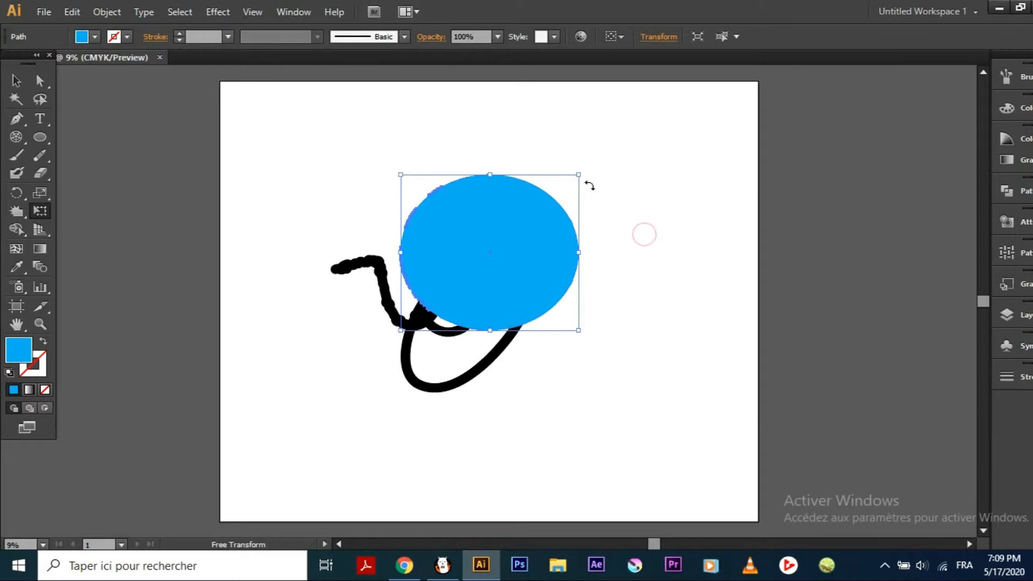
{"action": "mouse_move", "coordinate": [578, 174]}
{"action": "left_mouse_down"}
{"action": "mouse_move", "coordinate": [546, 233]}
{"action": "mouse_move", "coordinate": [598, 156]}
{"action": "mouse_move", "coordinate": [564, 320]}
{"action": "mouse_move", "coordinate": [539, 188]}
{"action": "mouse_move", "coordinate": [569, 181]}
{"action": "left_mouse_up"}
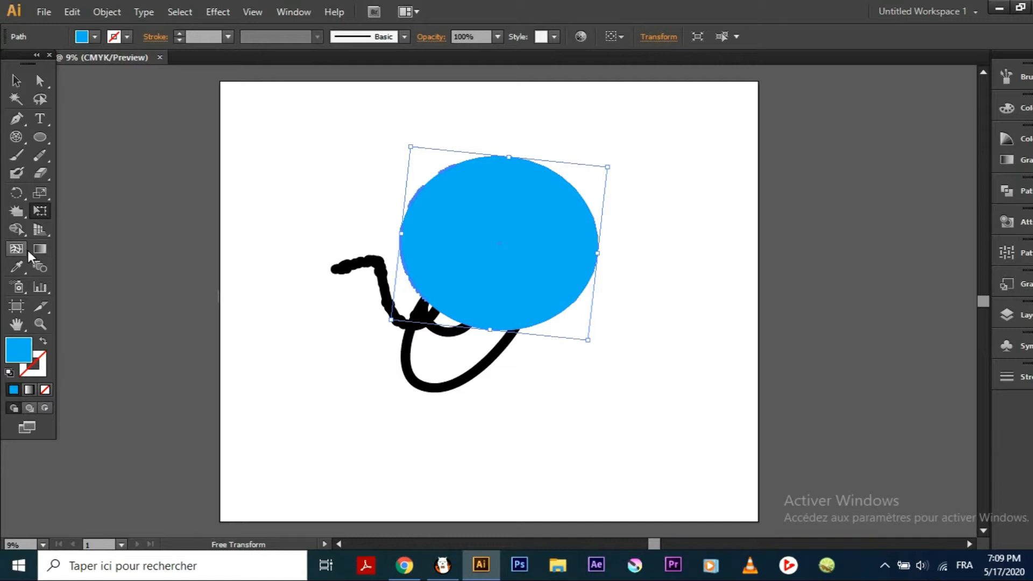
- Turn the blue ellipse into a Live Paint group with the Live Paint Bucket tool
{"action": "left_click", "coordinate": [16, 229]}
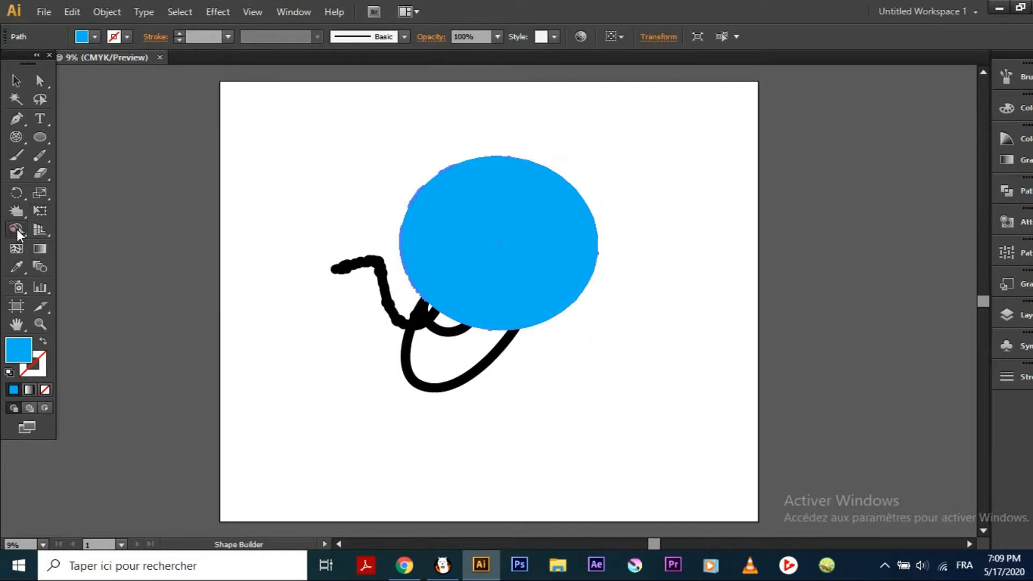
{"action": "left_click", "coordinate": [17, 229]}
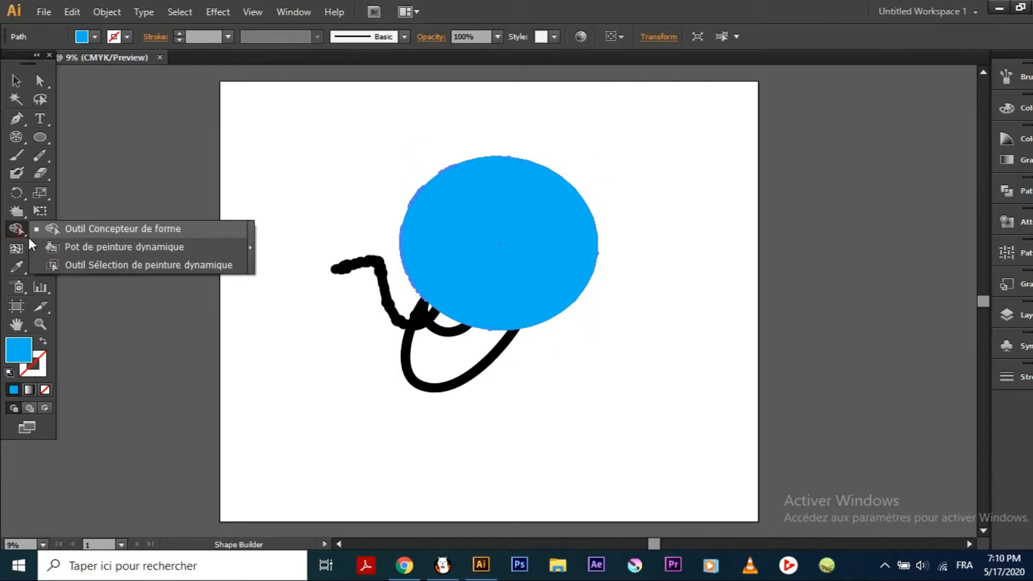
{"action": "left_click", "coordinate": [80, 246]}
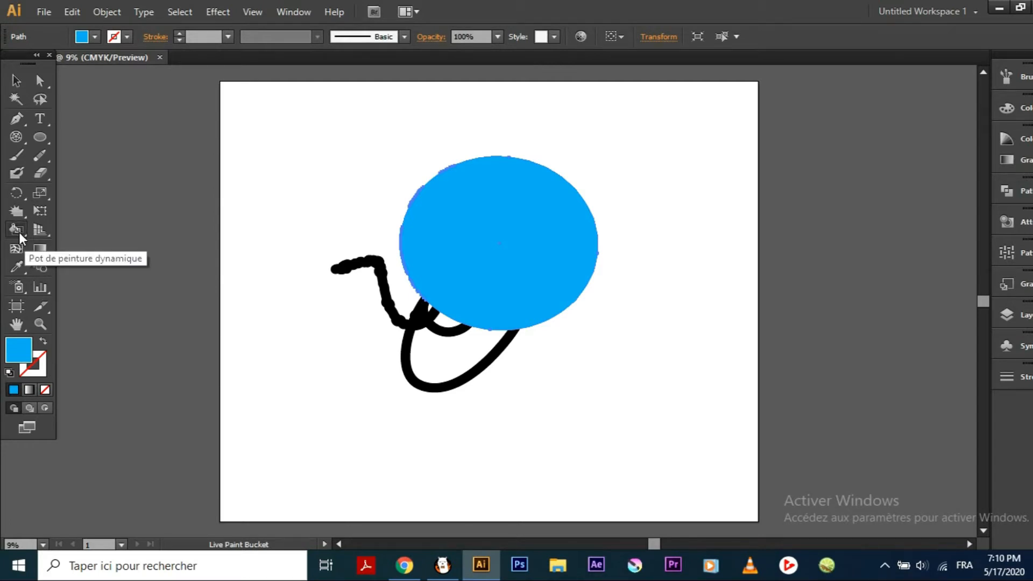
{"action": "left_click", "coordinate": [498, 220]}
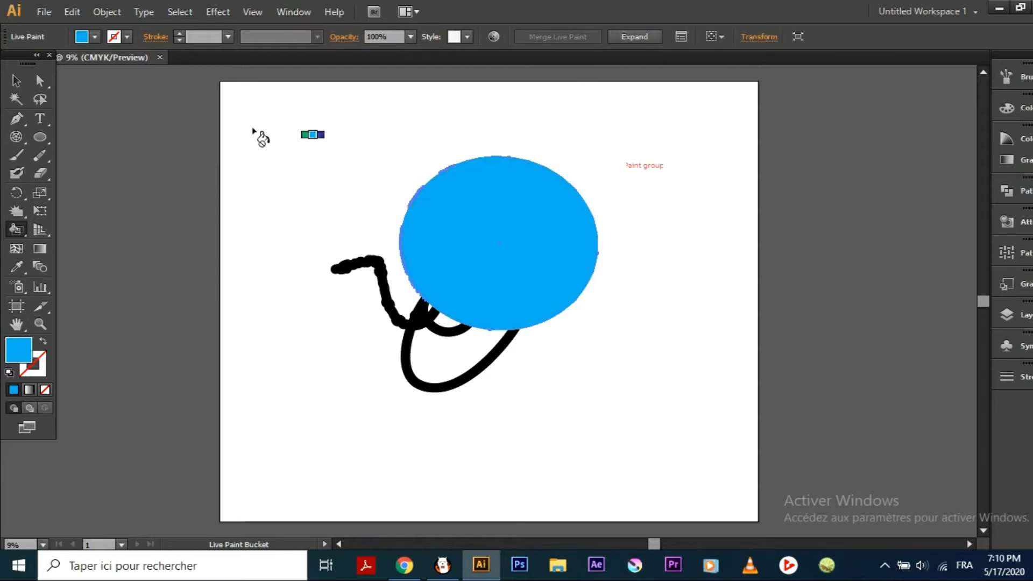
- Choose a red fill swatch and paint the ellipse's Live Paint area with it
{"action": "left_click", "coordinate": [95, 38]}
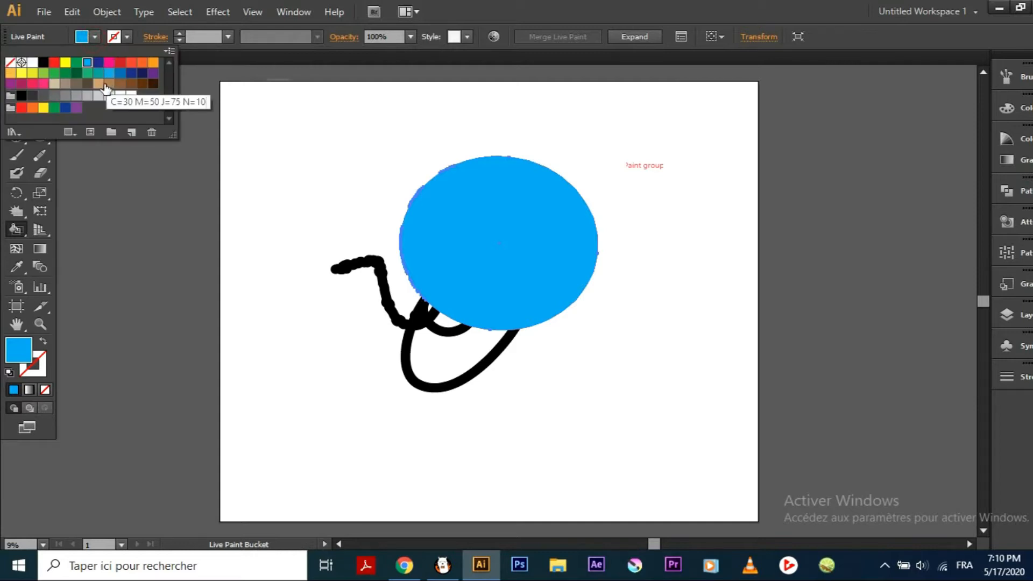
{"action": "left_click", "coordinate": [120, 62]}
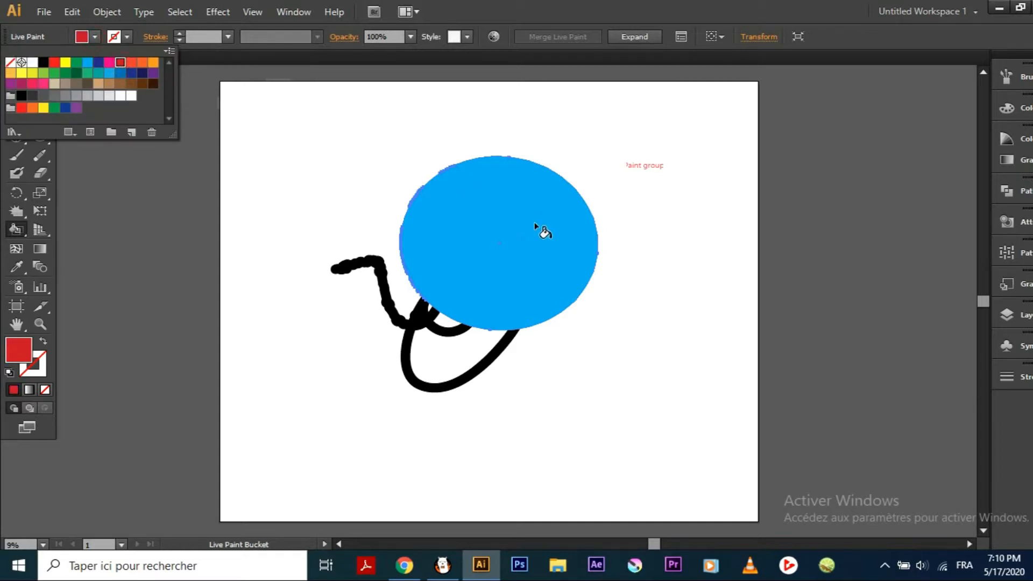
{"action": "left_click", "coordinate": [517, 235]}
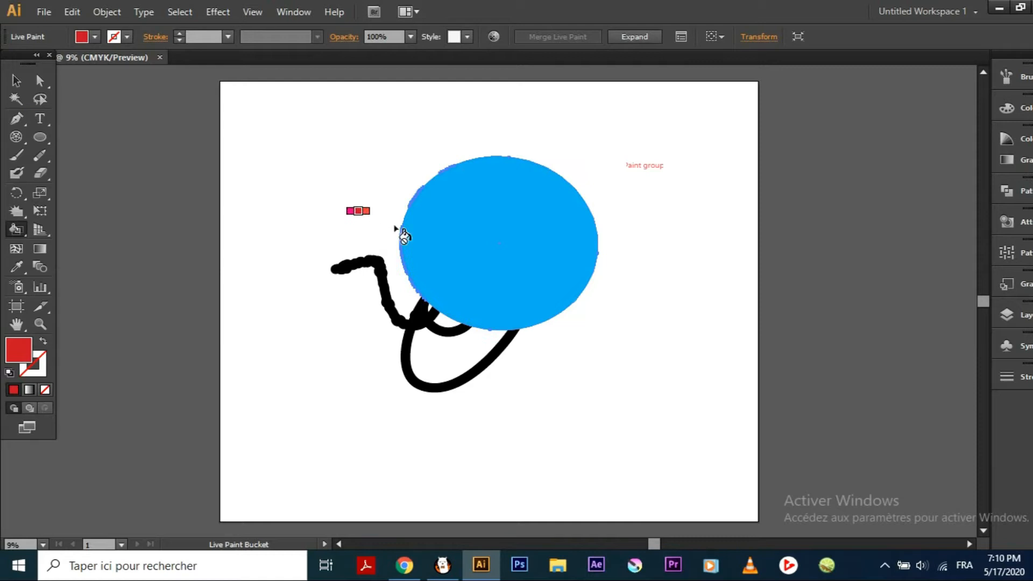
{"action": "left_click", "coordinate": [476, 252]}
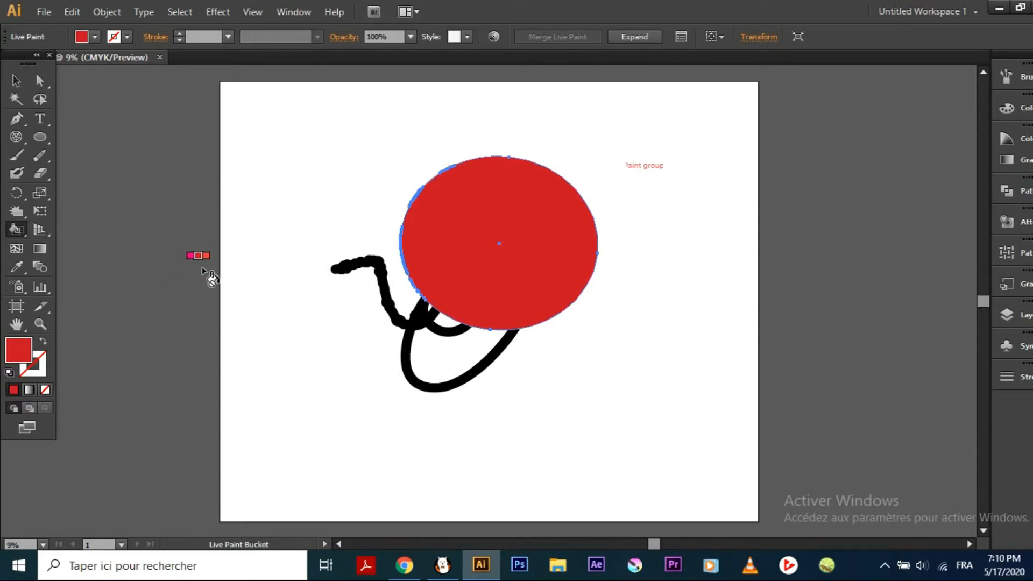
- Display the perspective grid on the artboard and delete the red ellipse
{"action": "left_click_drag", "start_coordinate": [21, 230], "coordinate": [46, 248]}
{"action": "left_click", "coordinate": [45, 232]}
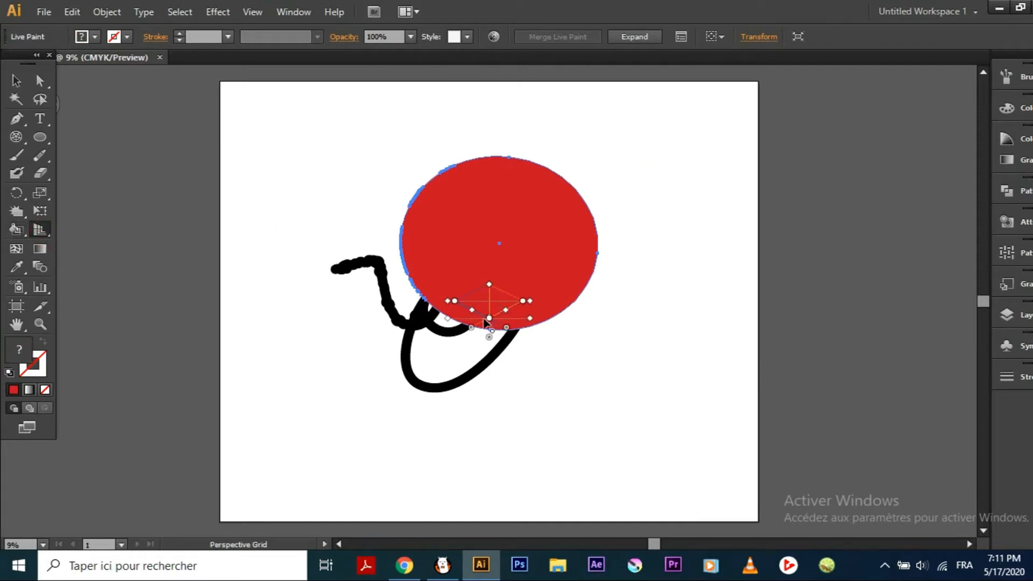
{"action": "left_click_drag", "start_coordinate": [508, 317], "coordinate": [490, 309]}
{"action": "key", "text": "Delete"}
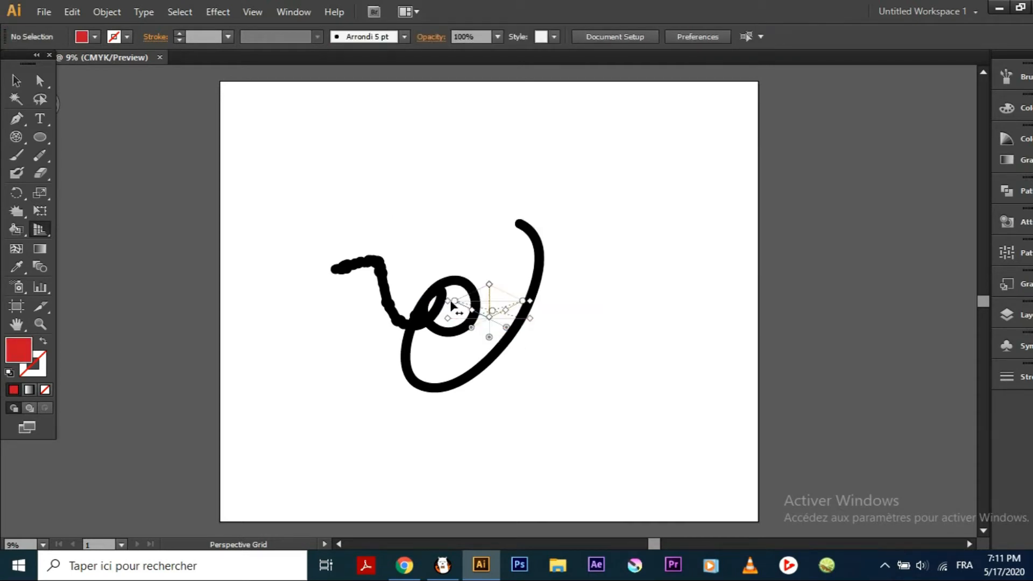
- Select the black brush path with the Perspective Selection tool and clear the selection again
{"action": "left_click", "coordinate": [43, 231]}
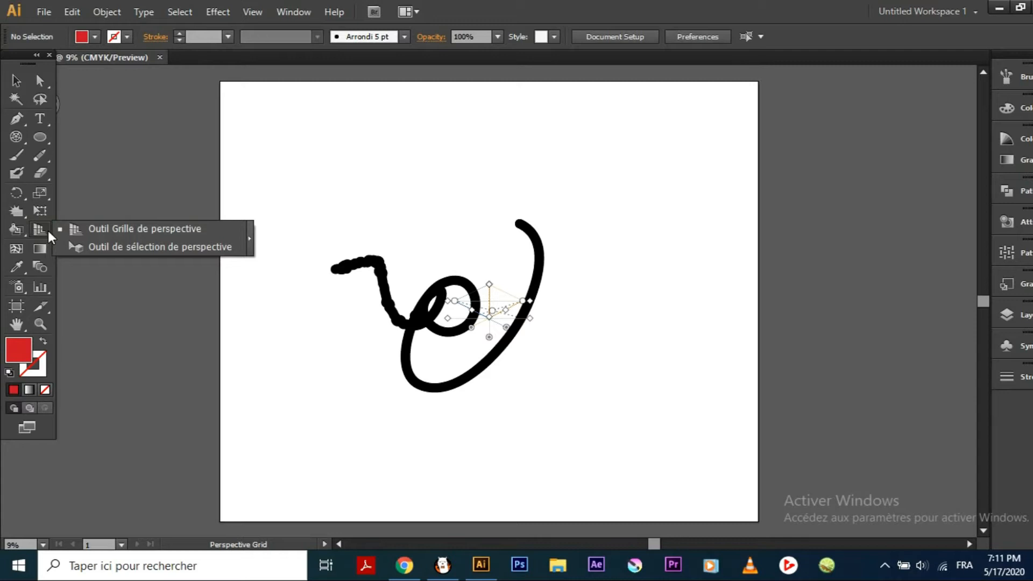
{"action": "left_click", "coordinate": [80, 246]}
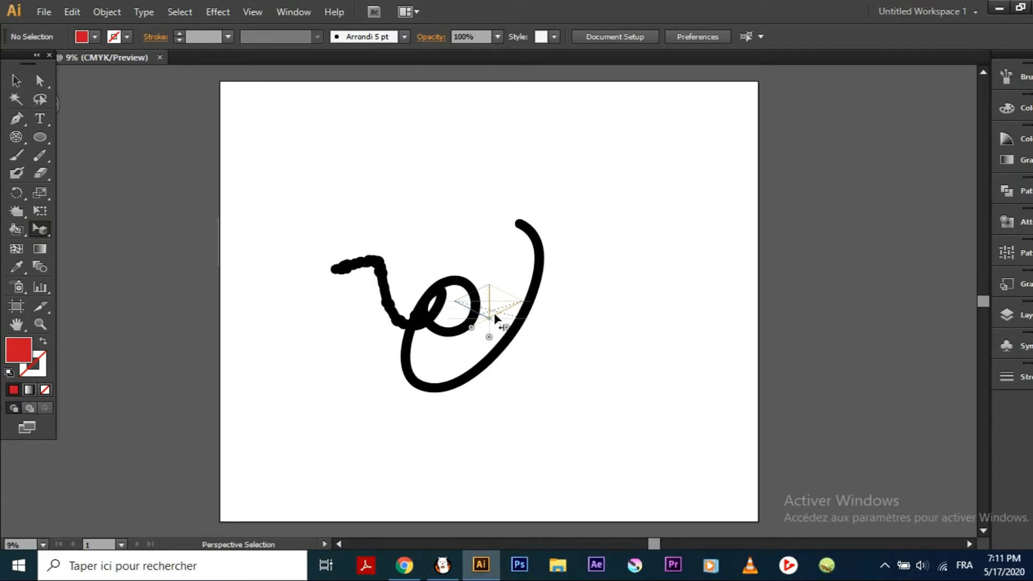
{"action": "left_click", "coordinate": [399, 291]}
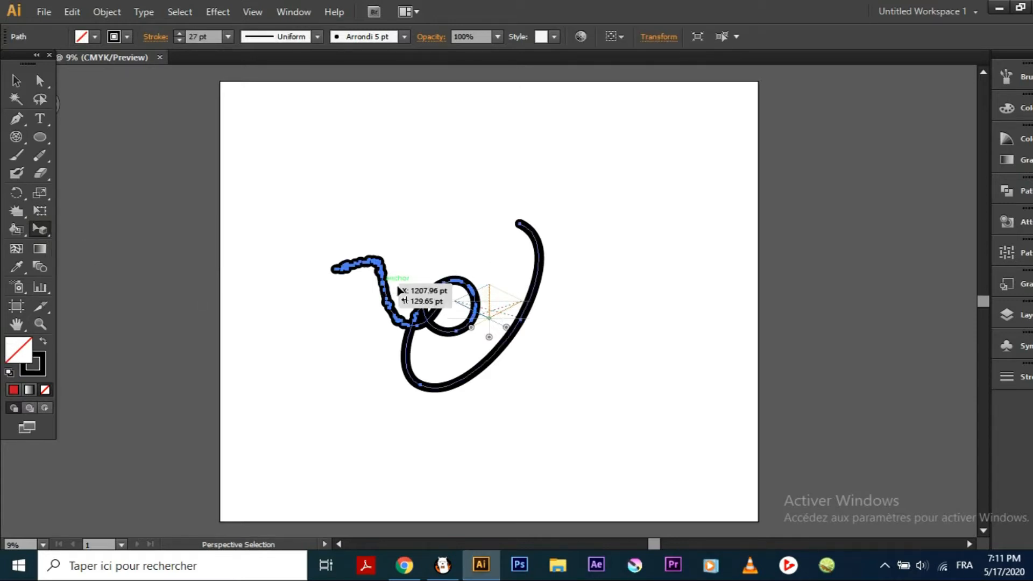
{"action": "left_click", "coordinate": [459, 238]}
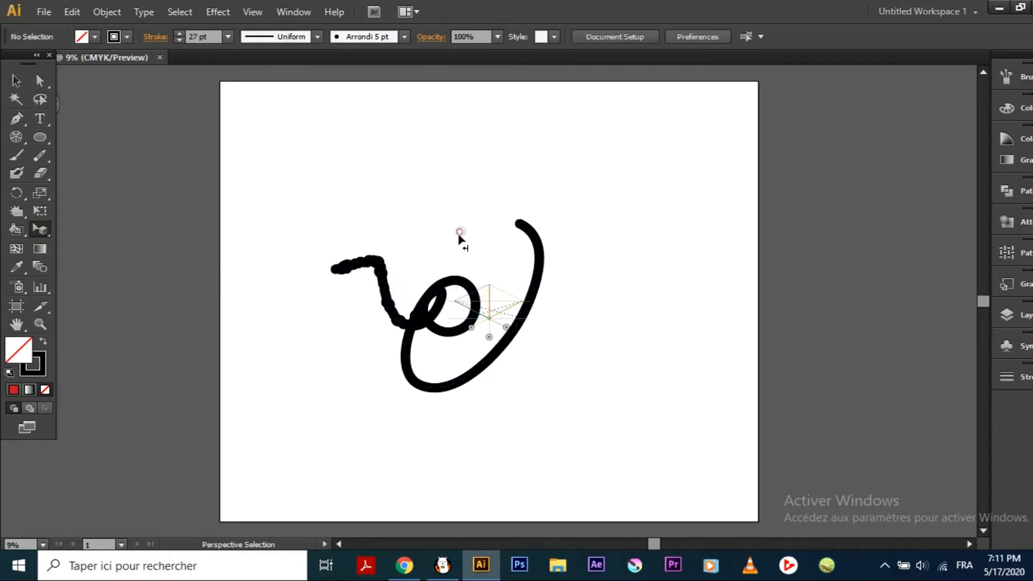
- Activate the Gradient tool for the blue circle and open the gradient settings
{"action": "left_click", "coordinate": [43, 251]}
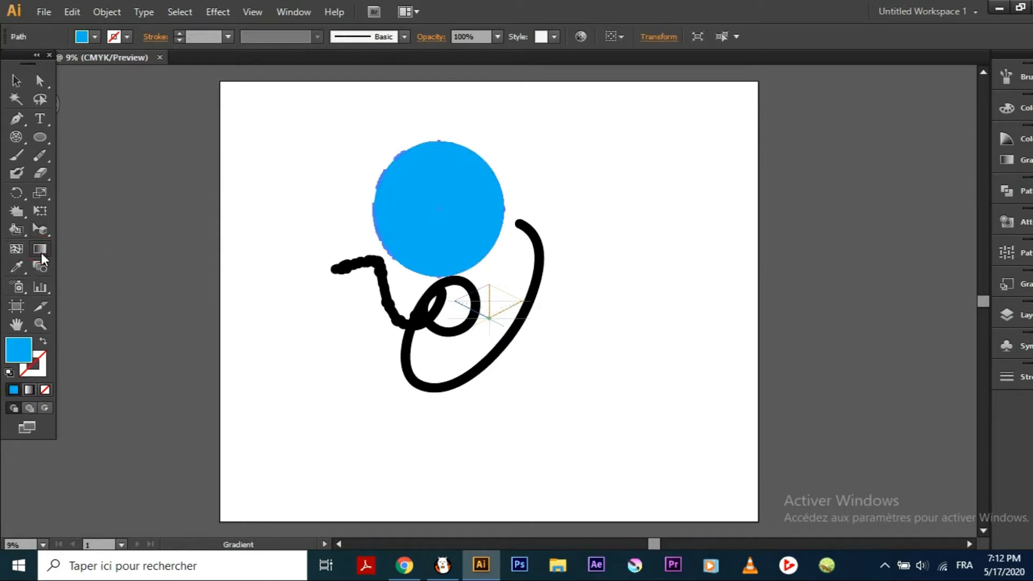
{"action": "left_click", "coordinate": [41, 251]}
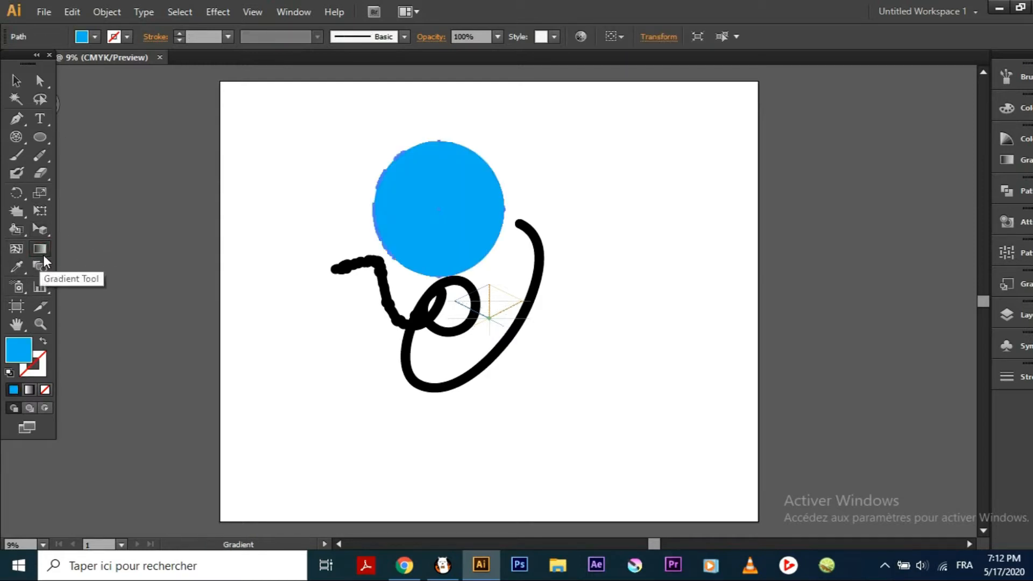
{"action": "left_click", "coordinate": [1007, 160]}
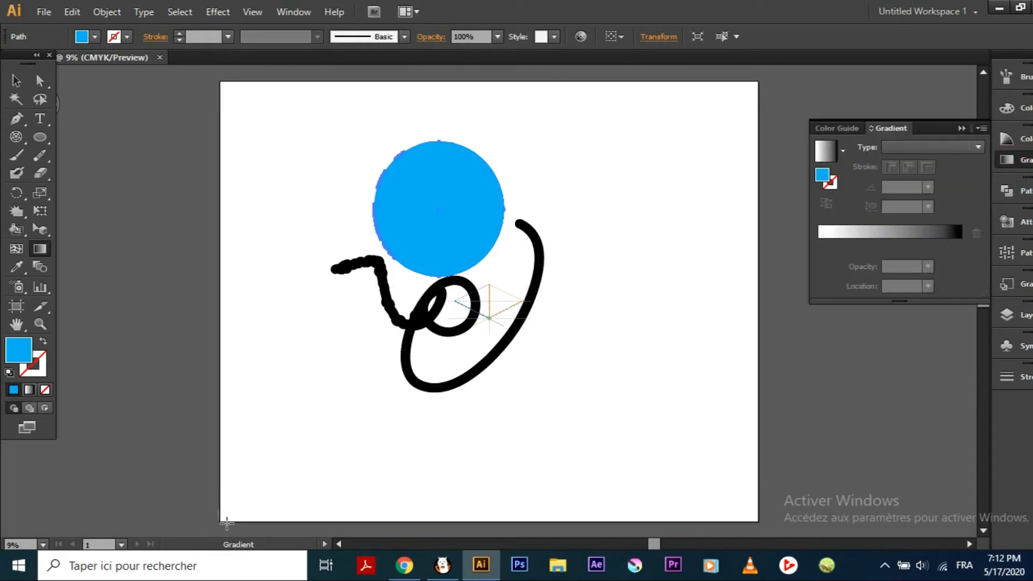
{"action": "left_click_drag", "start_coordinate": [215, 515], "coordinate": [343, 406]}
- Recolor the blue circle greyish brown and draw a tall, narrow ellipse in the same color beside it
{"action": "left_click", "coordinate": [17, 266]}
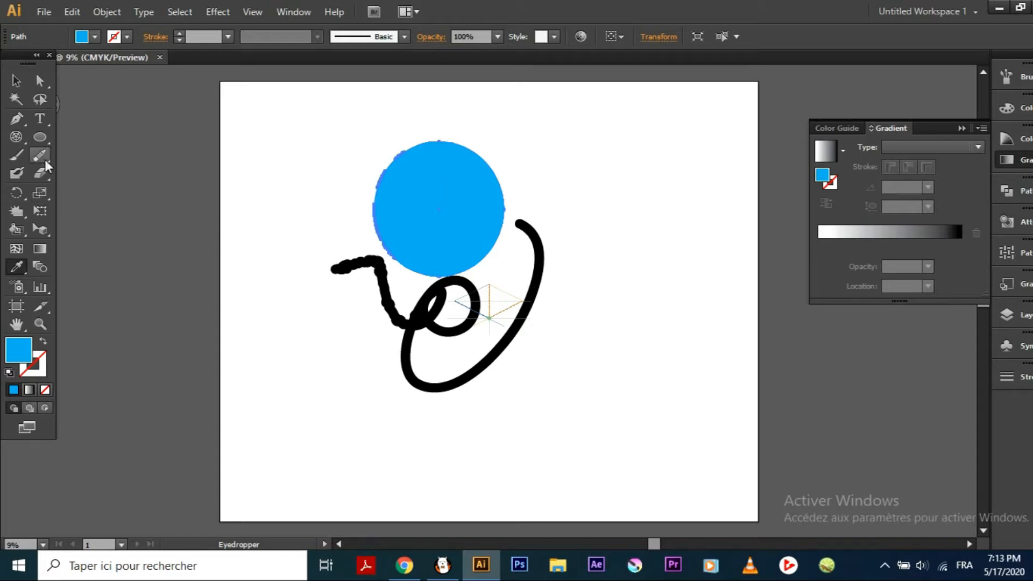
{"action": "left_click", "coordinate": [40, 138]}
{"action": "left_click", "coordinate": [94, 37]}
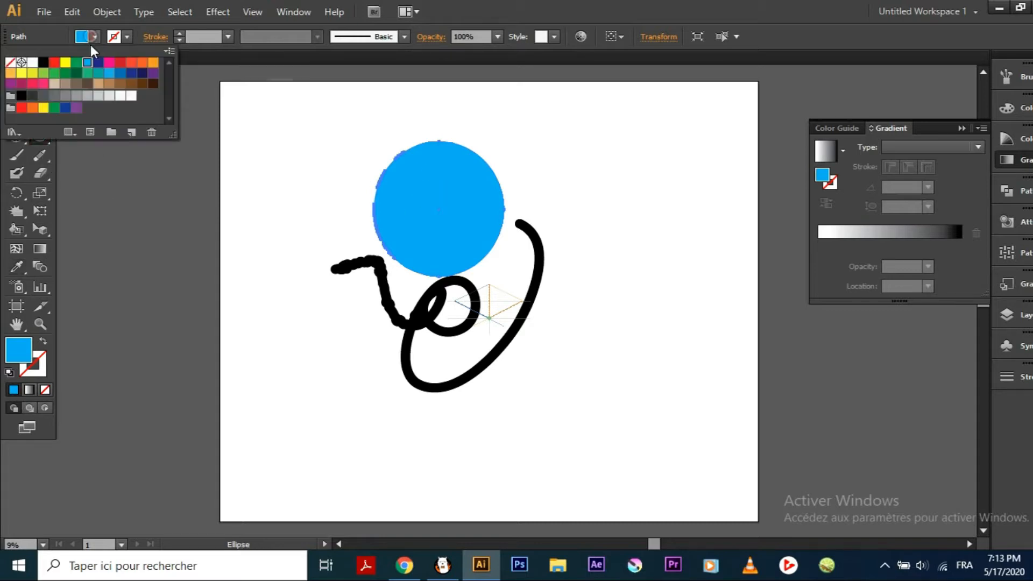
{"action": "left_click", "coordinate": [66, 87]}
{"action": "left_click", "coordinate": [296, 146]}
{"action": "mouse_move", "coordinate": [276, 174]}
{"action": "left_mouse_down"}
{"action": "mouse_move", "coordinate": [330, 214]}
{"action": "mouse_move", "coordinate": [353, 272]}
{"action": "mouse_move", "coordinate": [332, 311]}
{"action": "left_mouse_up"}
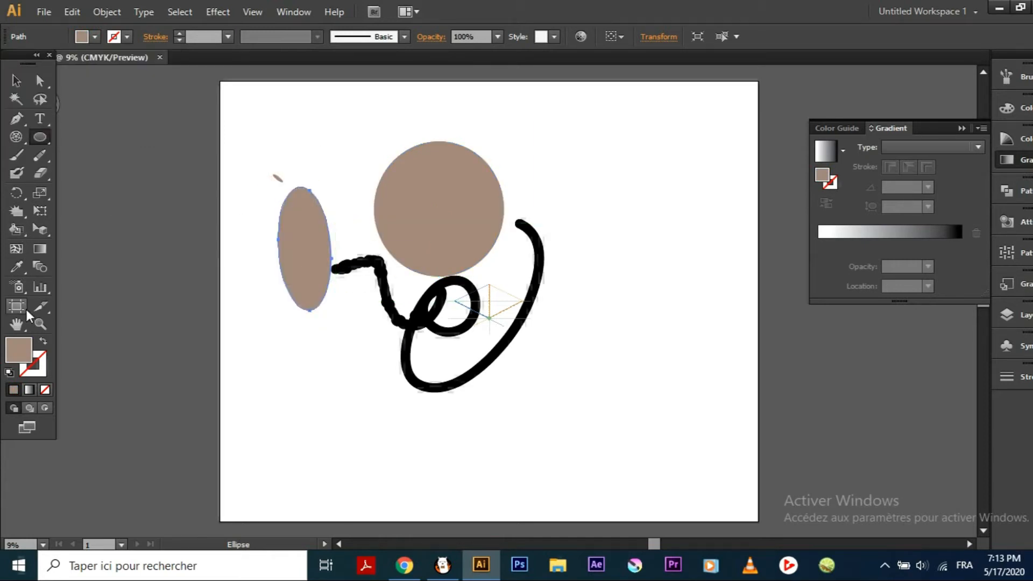
- Sample colors from the black path and the tall ellipse with the Eyedropper, ending with a white fill on the ellipse
{"action": "left_click", "coordinate": [16, 267]}
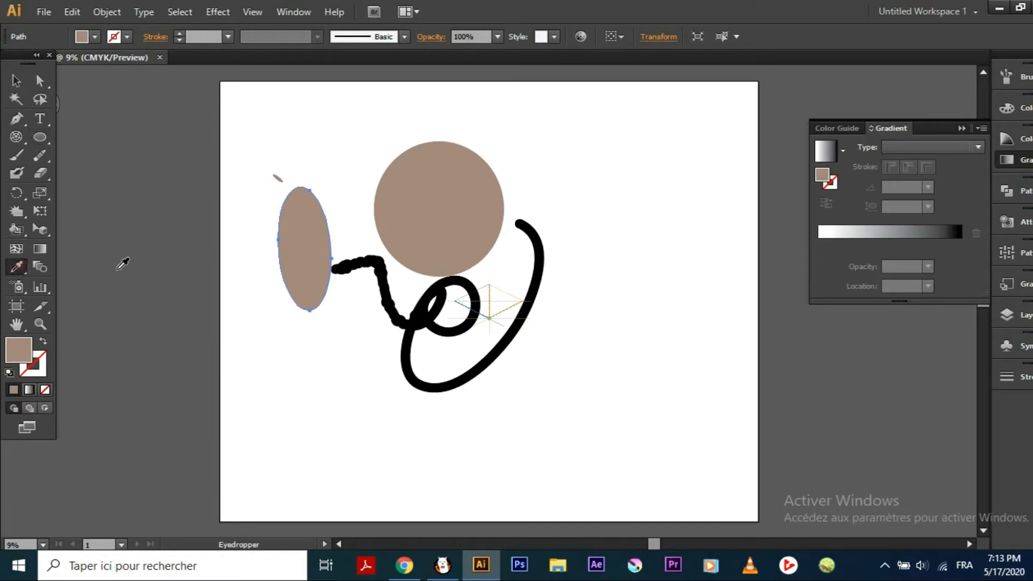
{"action": "left_click", "coordinate": [382, 267]}
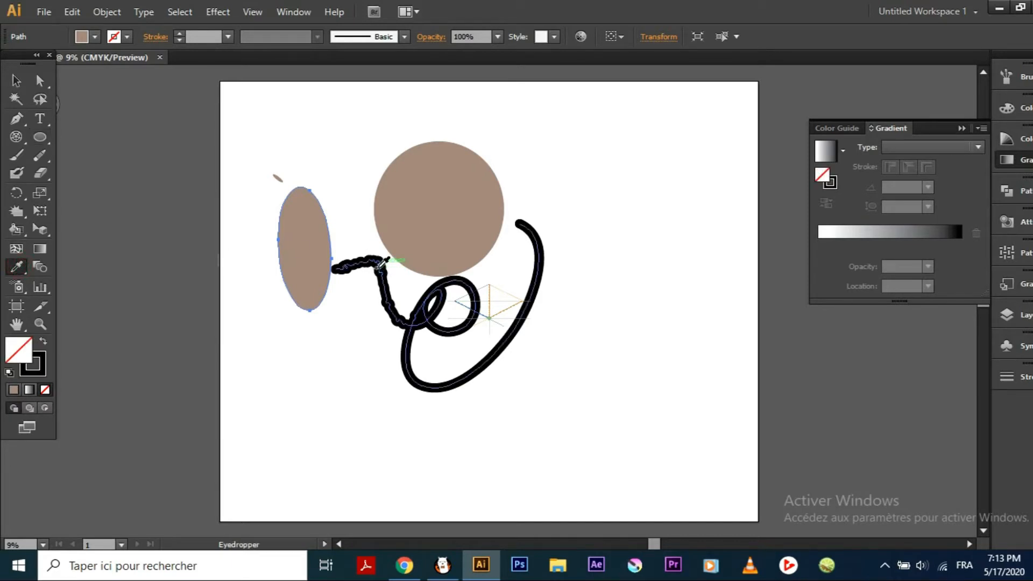
{"action": "left_click", "coordinate": [307, 253]}
{"action": "left_click", "coordinate": [314, 227]}
{"action": "left_click", "coordinate": [268, 313]}
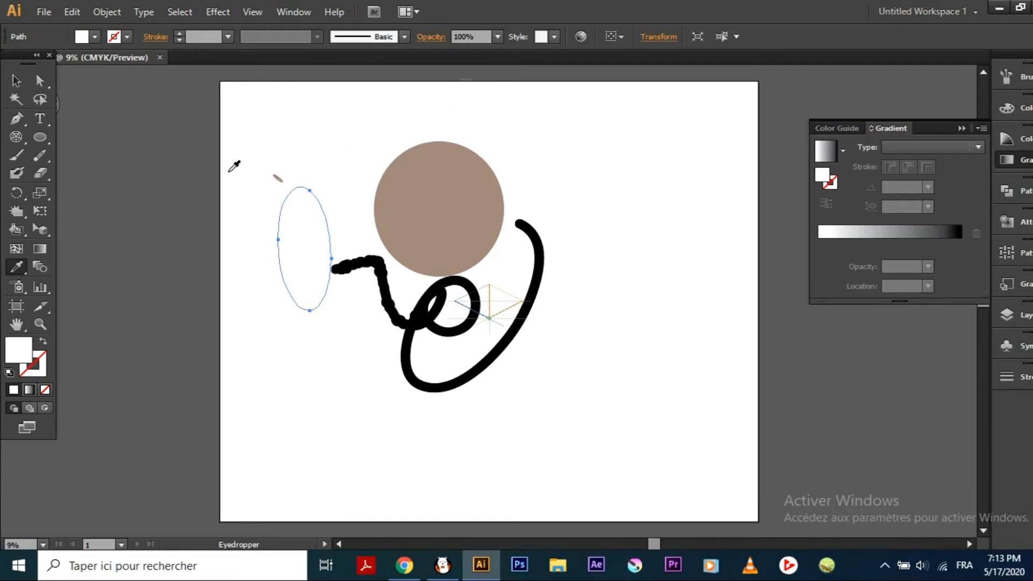
- Create a new blank document with the default settings
{"action": "left_click", "coordinate": [44, 11]}
{"action": "left_click", "coordinate": [60, 28]}
{"action": "left_click", "coordinate": [580, 402]}
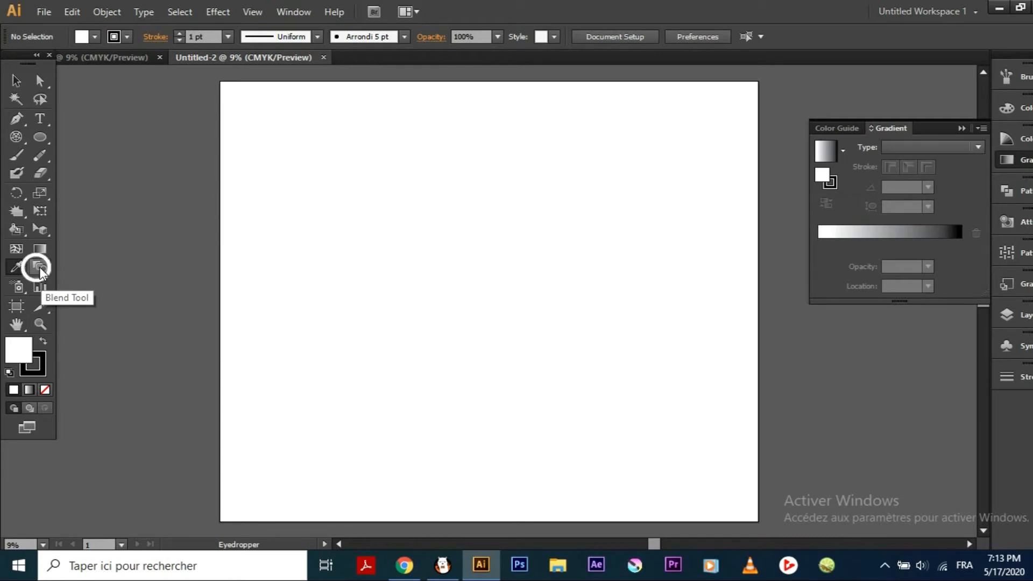
- Try to spray on the blank artboard with the Symbol Sprayer, using a teal fill
{"action": "left_click", "coordinate": [20, 289]}
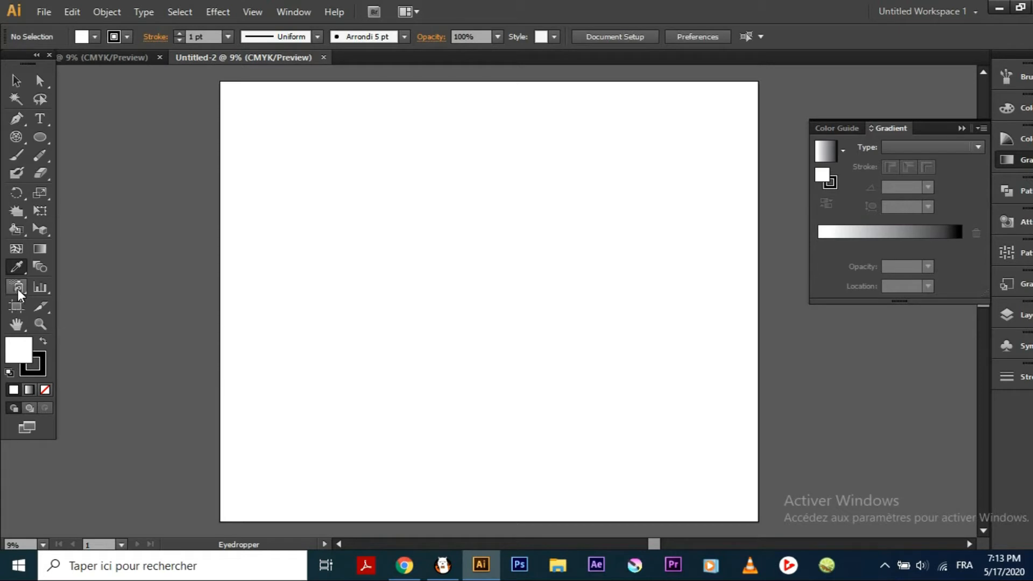
{"action": "left_click", "coordinate": [87, 40]}
{"action": "left_click", "coordinate": [97, 72]}
{"action": "left_click", "coordinate": [385, 170]}
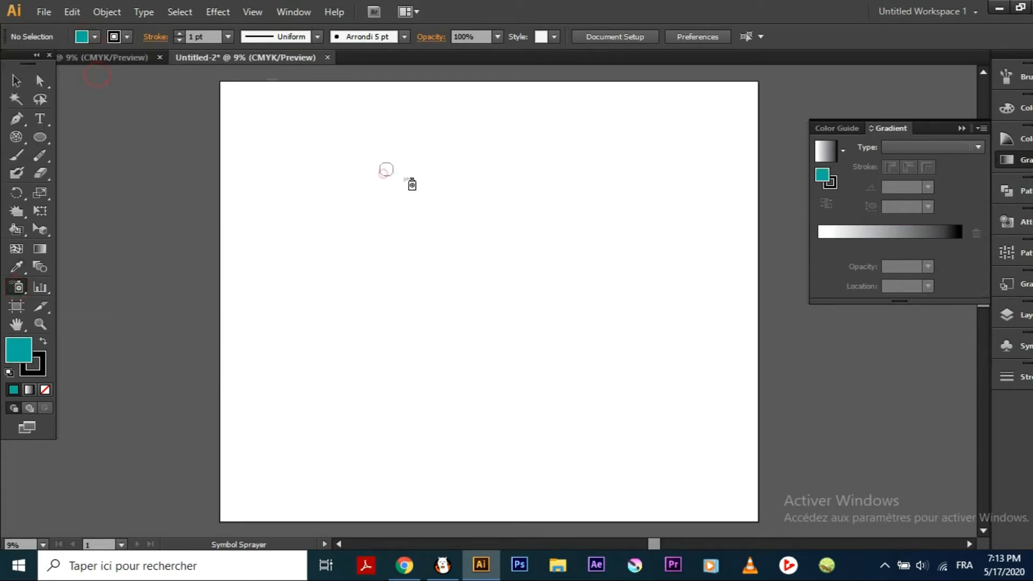
{"action": "left_click", "coordinate": [401, 181]}
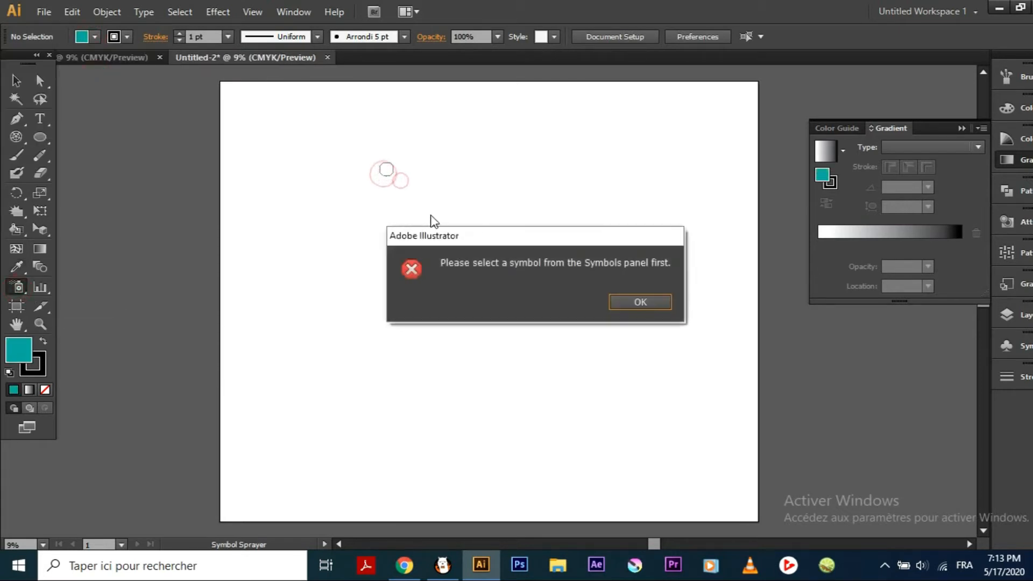
{"action": "left_click", "coordinate": [640, 302]}
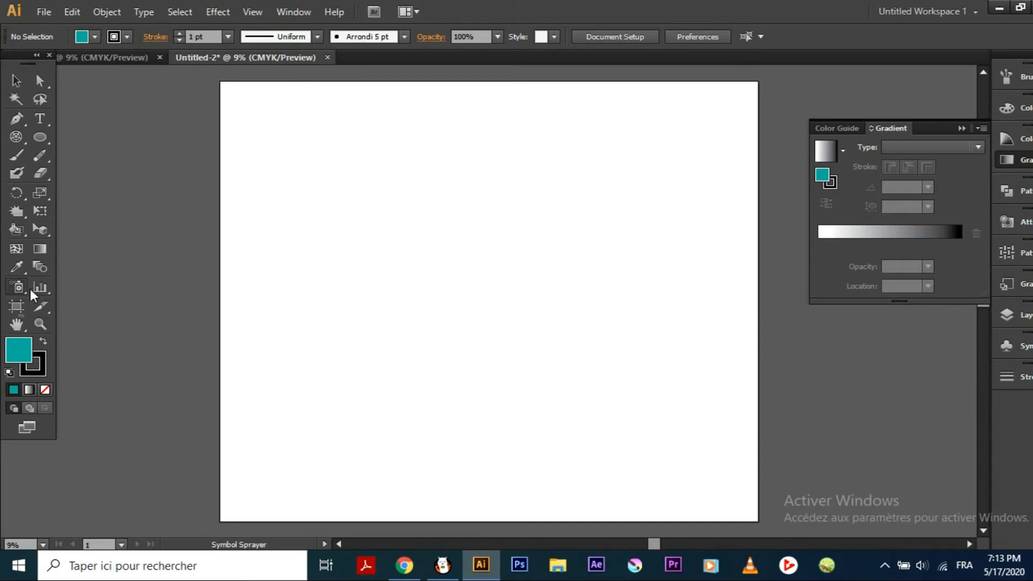
- Place the Gerbera flower symbol on the artboard and enlarge it to cover most of the page
{"action": "left_click", "coordinate": [1021, 345]}
{"action": "left_click", "coordinate": [929, 359]}
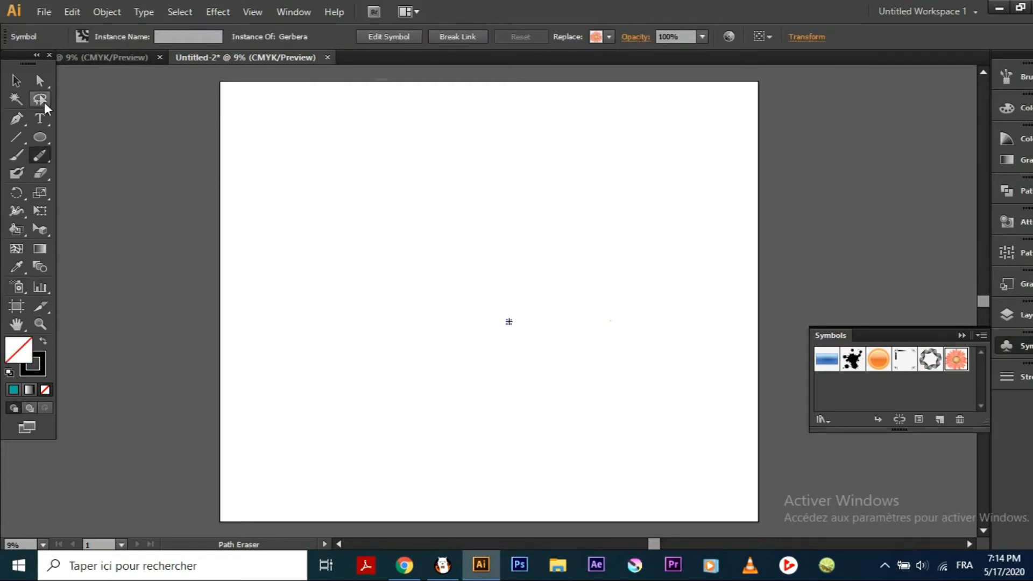
{"action": "left_click", "coordinate": [16, 98]}
{"action": "left_click", "coordinate": [16, 80]}
{"action": "left_click_drag", "start_coordinate": [500, 313], "coordinate": [341, 178]}
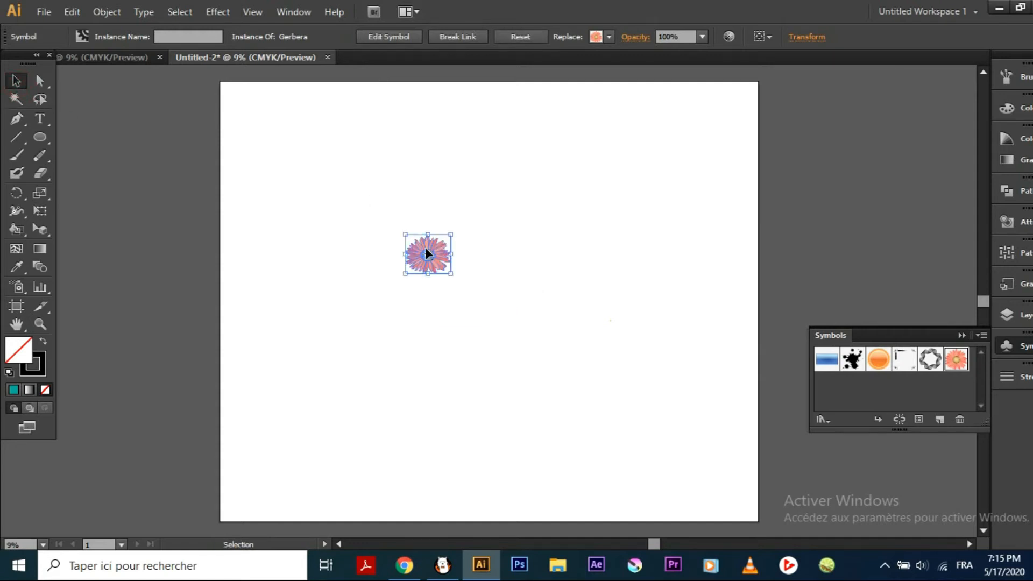
{"action": "left_click_drag", "start_coordinate": [404, 233], "coordinate": [296, 128]}
{"action": "left_click_drag", "start_coordinate": [450, 274], "coordinate": [660, 438]}
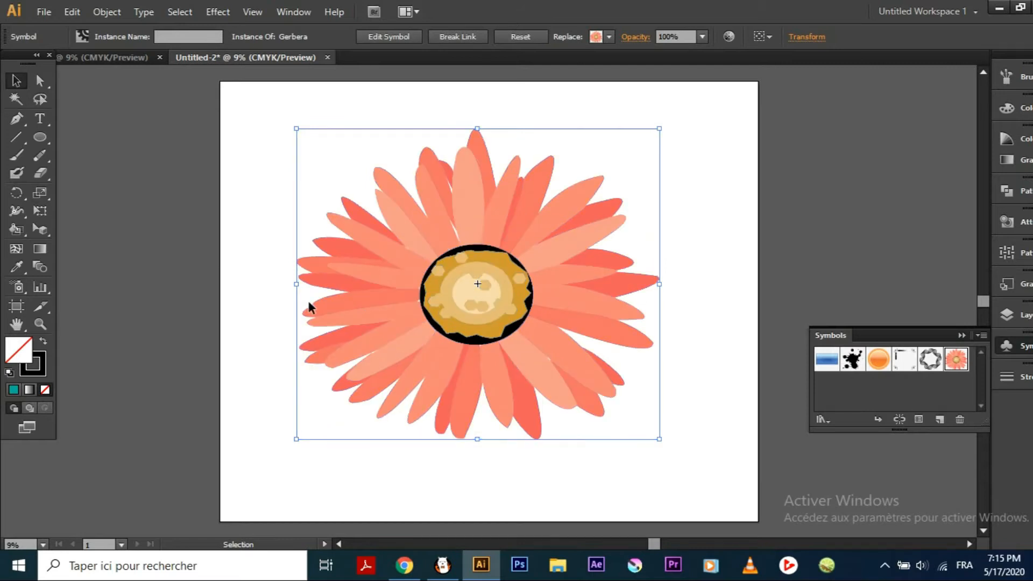
{"action": "left_click", "coordinate": [198, 300]}
- Choose a green fill and spray Gerbera symbols across the large flower with the Symbol Sprayer
{"action": "left_click", "coordinate": [18, 287]}
{"action": "left_click", "coordinate": [94, 36]}
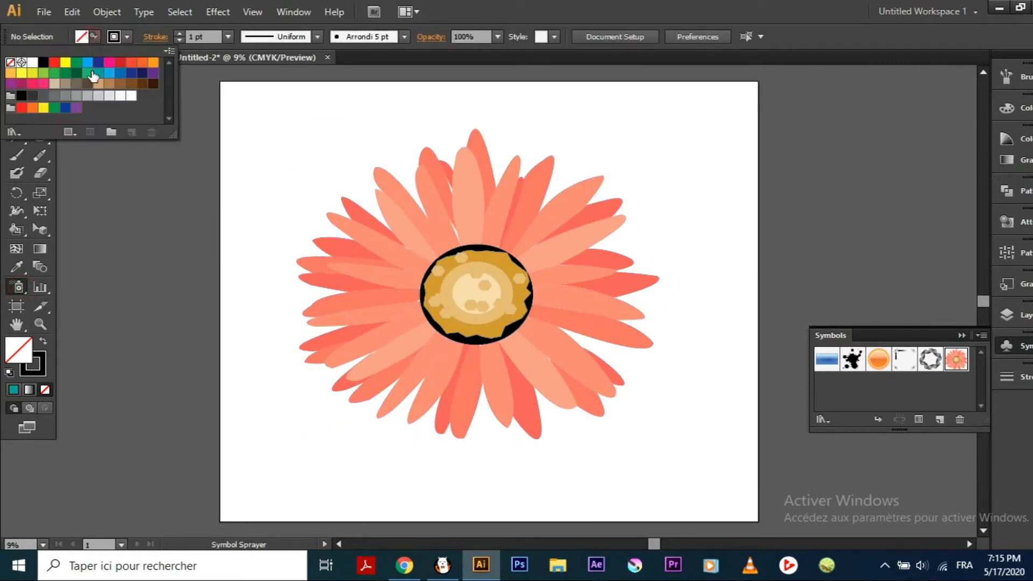
{"action": "left_click", "coordinate": [94, 75]}
{"action": "left_click", "coordinate": [430, 223]}
{"action": "mouse_move", "coordinate": [445, 243]}
{"action": "left_mouse_down"}
{"action": "mouse_move", "coordinate": [460, 215]}
{"action": "mouse_move", "coordinate": [482, 207]}
{"action": "mouse_move", "coordinate": [543, 219]}
{"action": "mouse_move", "coordinate": [565, 248]}
{"action": "mouse_move", "coordinate": [595, 259]}
{"action": "mouse_move", "coordinate": [600, 307]}
{"action": "mouse_move", "coordinate": [581, 352]}
{"action": "left_mouse_up"}
- Choose a bright blue fill and spray more Gerbera symbols over the petals and around the large flower's outer left side
{"action": "left_click", "coordinate": [95, 36]}
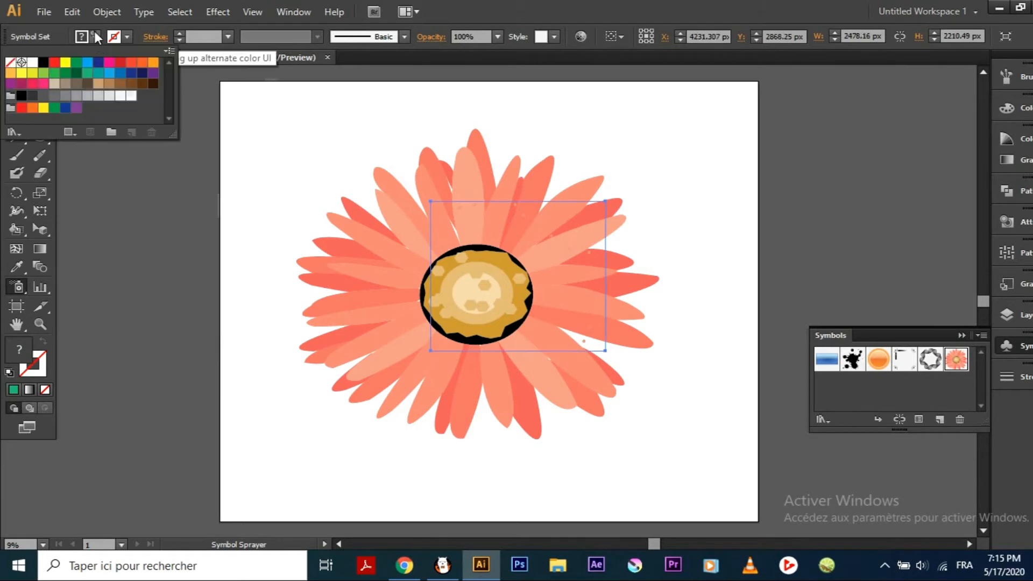
{"action": "left_click", "coordinate": [89, 63]}
{"action": "mouse_move", "coordinate": [427, 265]}
{"action": "left_mouse_down"}
{"action": "mouse_move", "coordinate": [414, 315]}
{"action": "mouse_move", "coordinate": [463, 358]}
{"action": "mouse_move", "coordinate": [529, 380]}
{"action": "mouse_move", "coordinate": [575, 356]}
{"action": "left_mouse_up"}
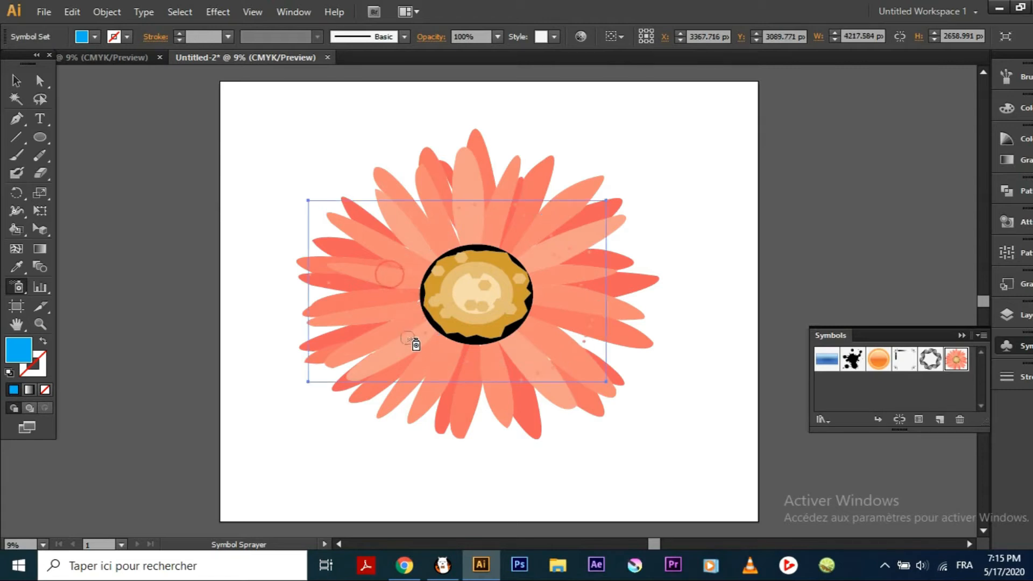
{"action": "left_click_drag", "start_coordinate": [558, 250], "coordinate": [544, 239]}
{"action": "left_click_drag", "start_coordinate": [386, 347], "coordinate": [385, 342]}
{"action": "left_click_drag", "start_coordinate": [441, 399], "coordinate": [442, 402]}
{"action": "mouse_move", "coordinate": [356, 276]}
{"action": "left_mouse_down"}
{"action": "mouse_move", "coordinate": [307, 352]}
{"action": "mouse_move", "coordinate": [330, 212]}
{"action": "mouse_move", "coordinate": [385, 323]}
{"action": "left_mouse_up"}
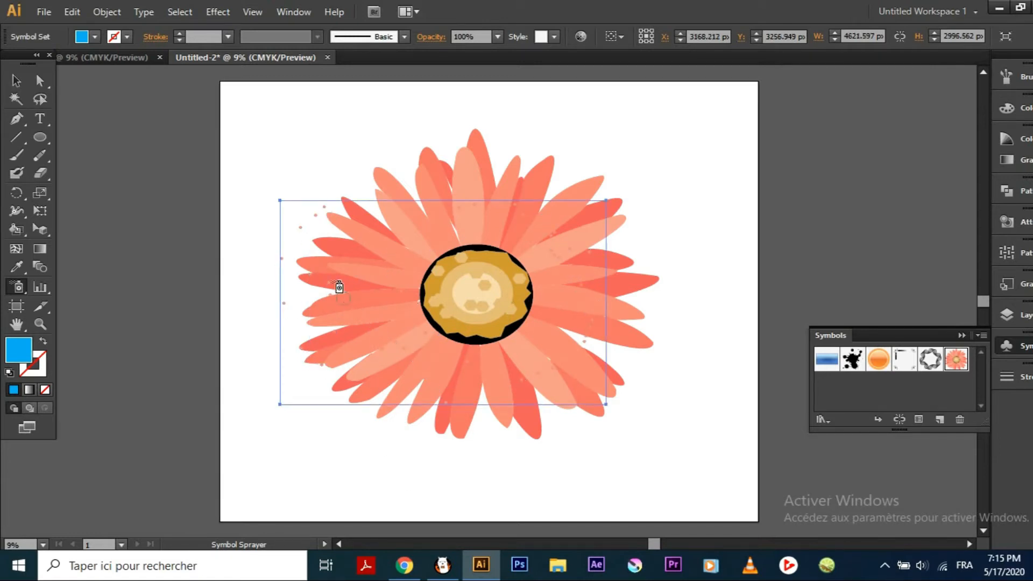
{"action": "mouse_move", "coordinate": [300, 237]}
{"action": "left_mouse_down"}
{"action": "mouse_move", "coordinate": [306, 347]}
{"action": "mouse_move", "coordinate": [333, 422]}
{"action": "mouse_move", "coordinate": [390, 456]}
{"action": "mouse_move", "coordinate": [392, 446]}
{"action": "left_mouse_up"}
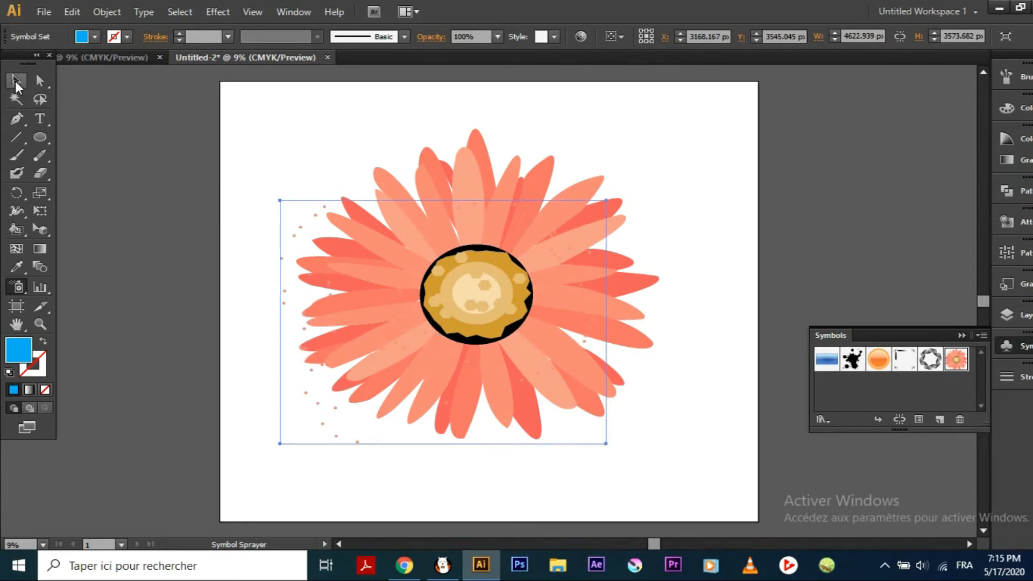
- Open the sprayed symbol set in isolation mode and step back up to its layer
{"action": "left_click", "coordinate": [16, 82]}
{"action": "double_click", "coordinate": [317, 218]}
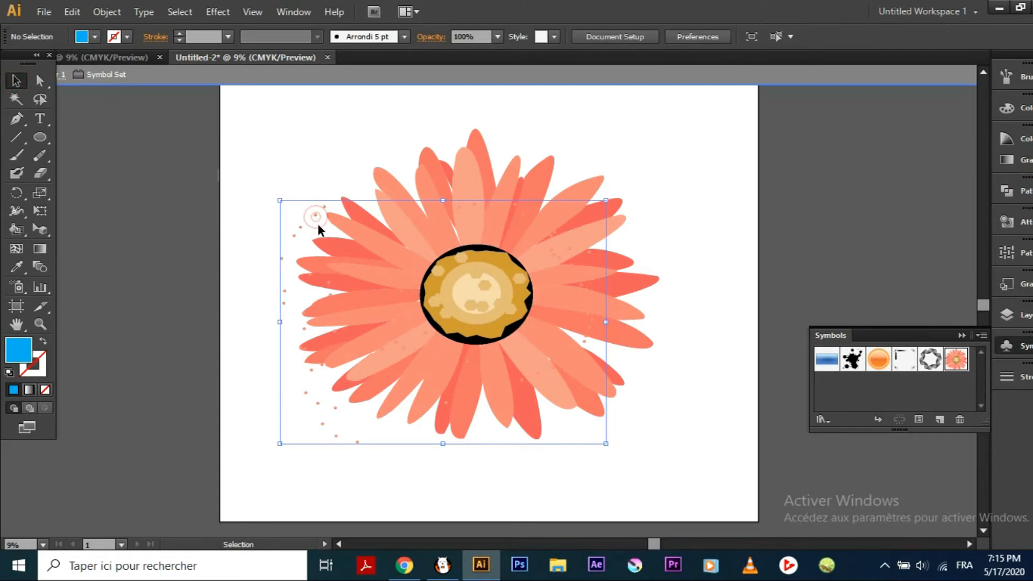
{"action": "mouse_move", "coordinate": [21, 55]}
{"action": "left_mouse_down"}
{"action": "mouse_move", "coordinate": [21, 140]}
{"action": "mouse_move", "coordinate": [23, 57]}
{"action": "left_mouse_up"}
{"action": "left_click", "coordinate": [12, 75]}
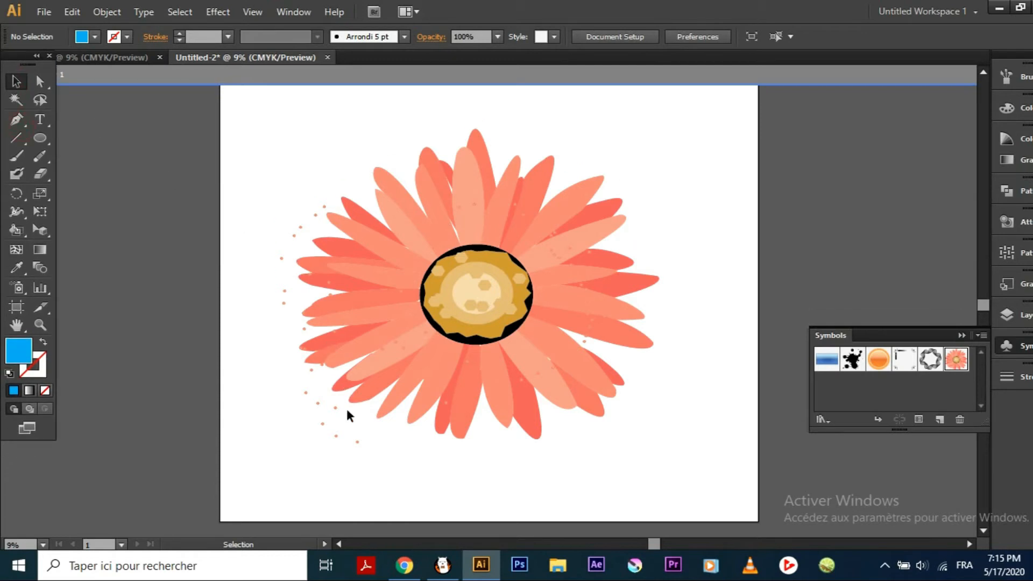
- Shift the sprayed symbol set slightly to the right with Direct Selection and delete the large Gerbera flower
{"action": "left_click", "coordinate": [40, 81]}
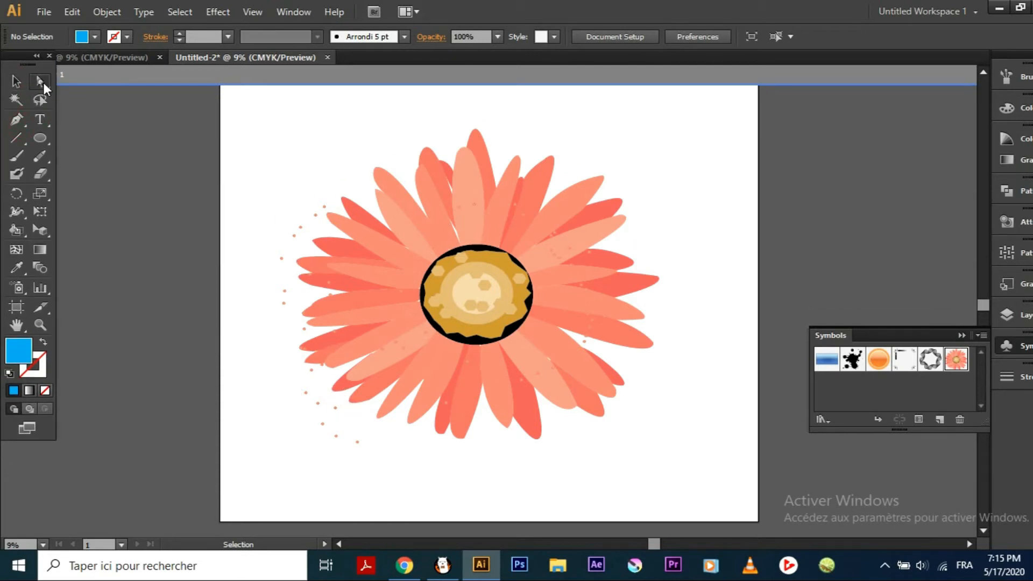
{"action": "left_click", "coordinate": [288, 261]}
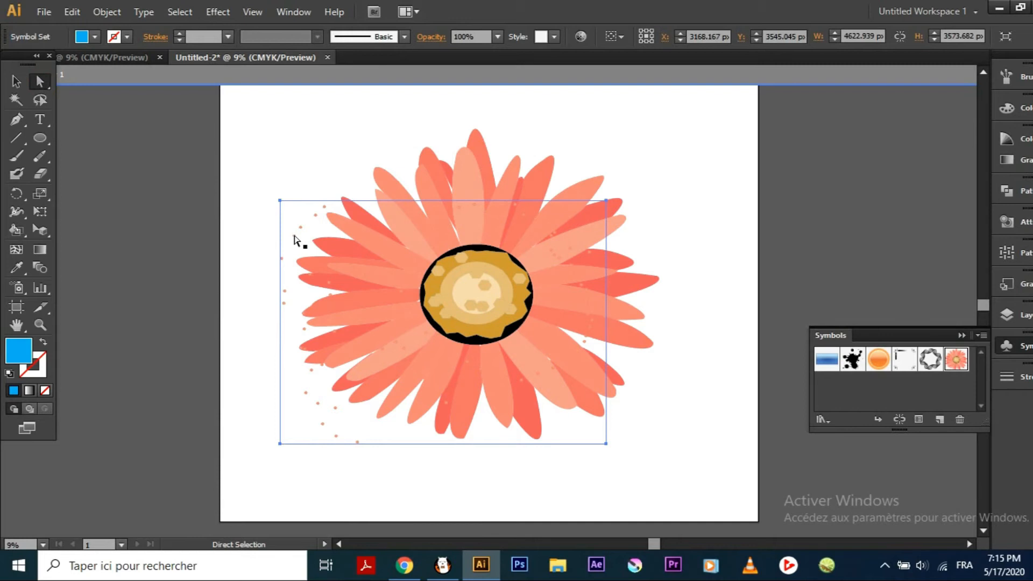
{"action": "mouse_move", "coordinate": [292, 235]}
{"action": "left_mouse_down"}
{"action": "mouse_move", "coordinate": [287, 260]}
{"action": "mouse_move", "coordinate": [338, 303]}
{"action": "left_mouse_up"}
{"action": "left_click", "coordinate": [286, 254]}
{"action": "left_click", "coordinate": [303, 264]}
{"action": "key", "text": "Delete"}
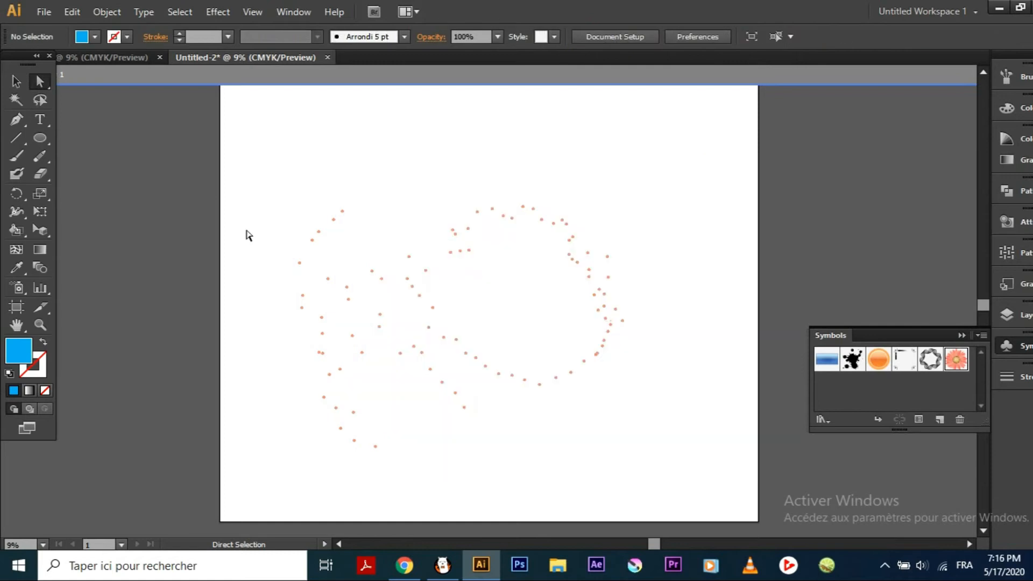
{"action": "mouse_move", "coordinate": [541, 259]}
{"action": "left_mouse_down"}
{"action": "mouse_move", "coordinate": [608, 275]}
{"action": "mouse_move", "coordinate": [606, 350]}
{"action": "mouse_move", "coordinate": [587, 371]}
{"action": "left_mouse_up"}
{"action": "left_click", "coordinate": [509, 328]}
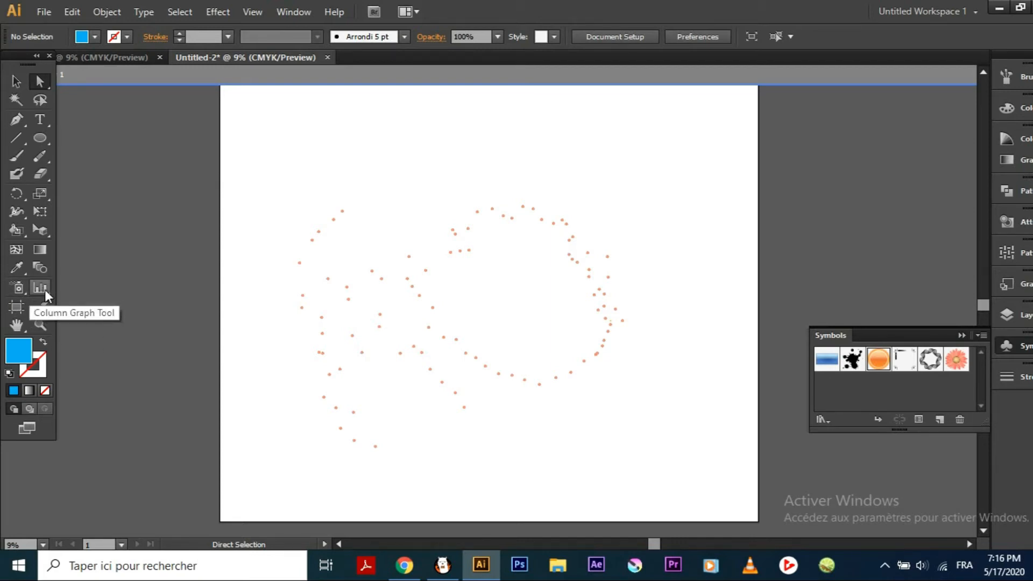
- Draw a sample column graph with the default value 1.00 over the artboard's left edge and delete it
{"action": "left_click", "coordinate": [43, 288]}
{"action": "left_click_drag", "start_coordinate": [214, 244], "coordinate": [374, 339]}
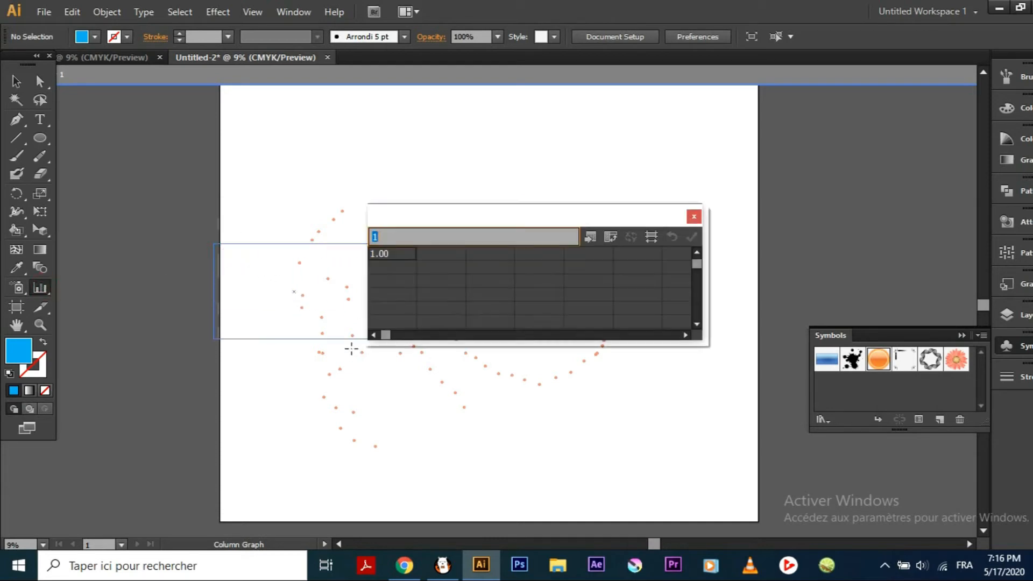
{"action": "left_click", "coordinate": [694, 215]}
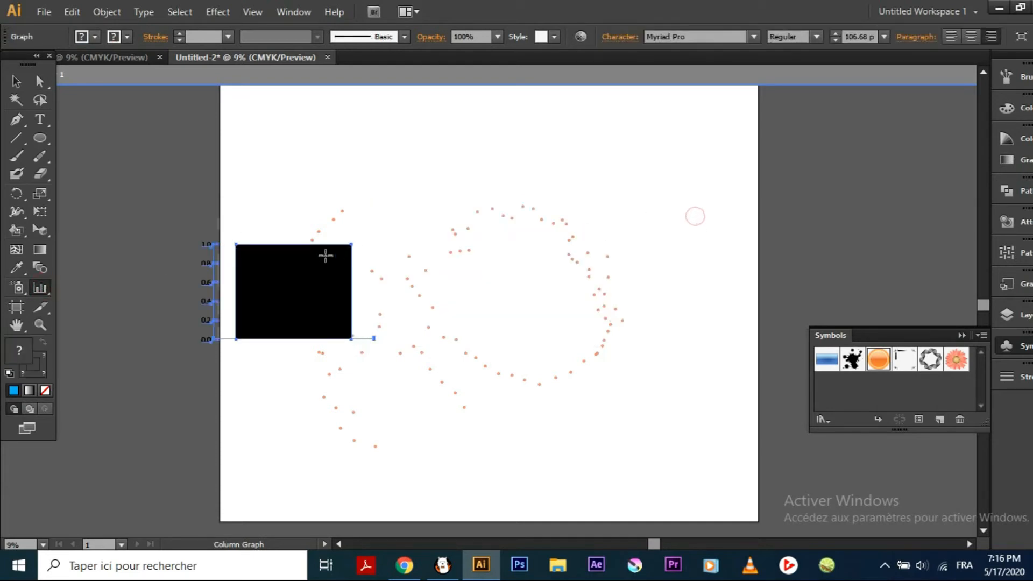
{"action": "key", "text": "Delete"}
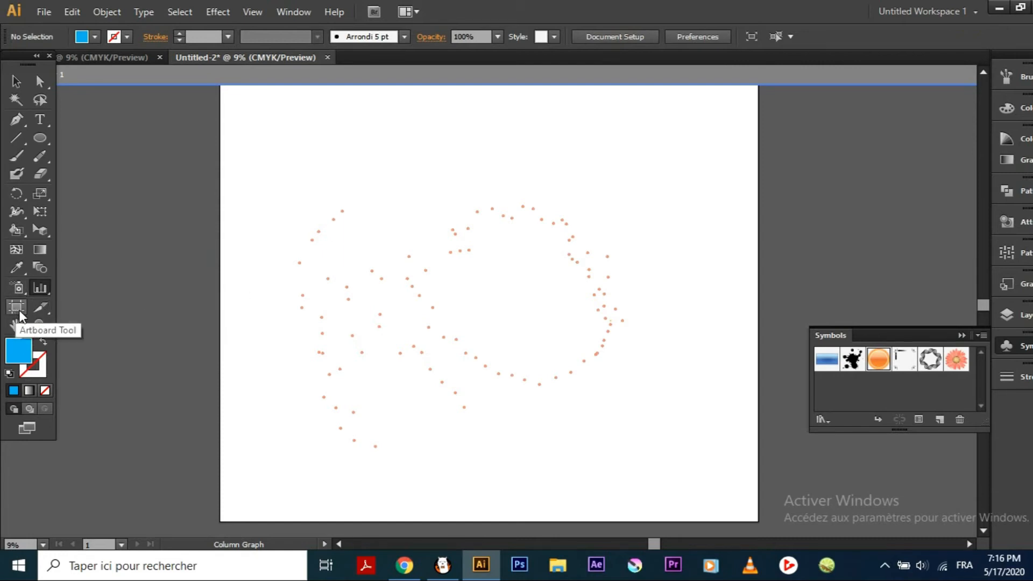
- Look at the Slice tool variants and pan the artboard with the Hand tool
{"action": "left_click", "coordinate": [47, 308]}
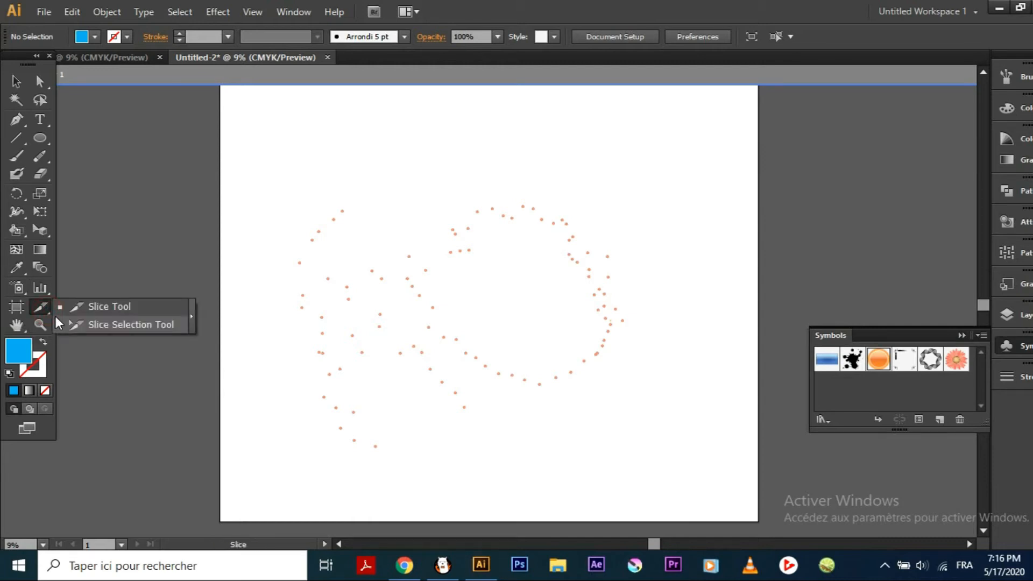
{"action": "left_click", "coordinate": [182, 257]}
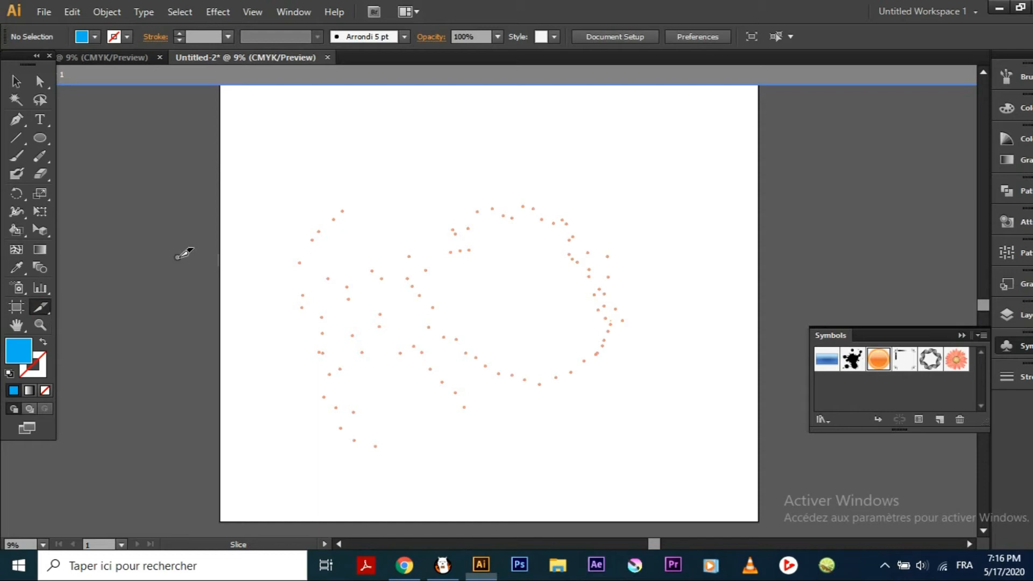
{"action": "left_click", "coordinate": [16, 324]}
{"action": "left_click_drag", "start_coordinate": [281, 214], "coordinate": [387, 111]}
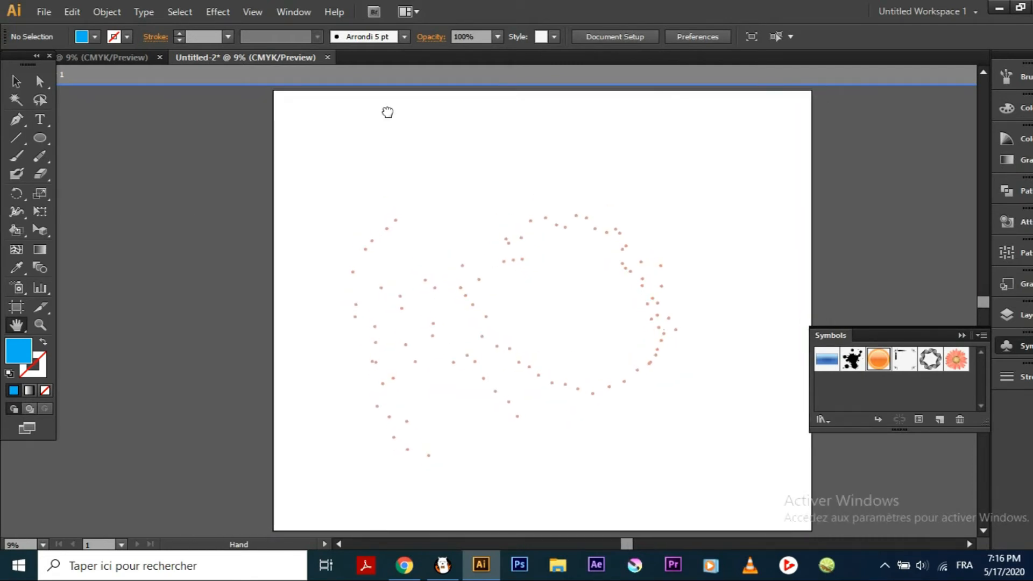
- Zoom in to 33.33% and bring the scattered small flower symbols into view
{"action": "left_click", "coordinate": [40, 324]}
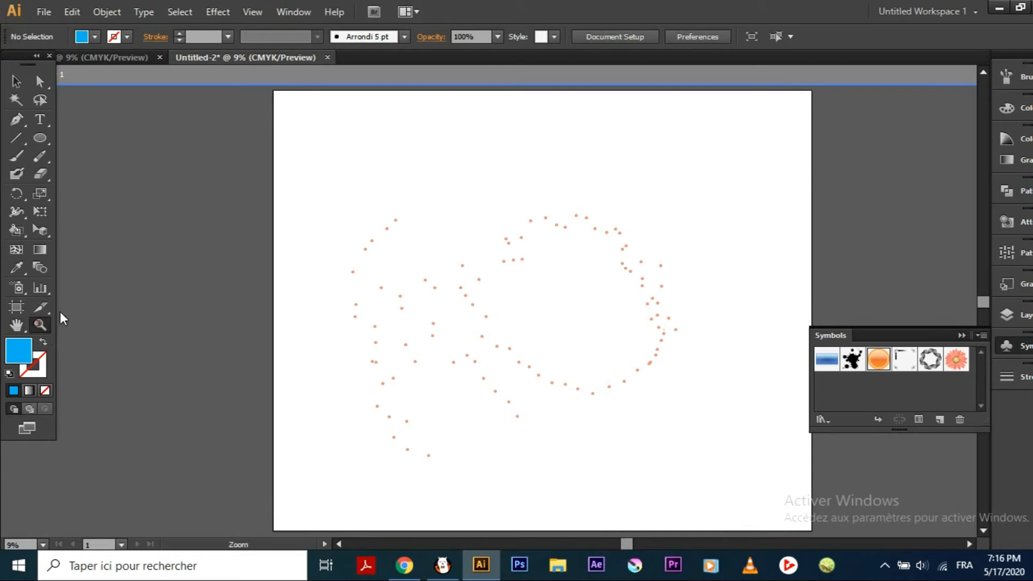
{"action": "left_click", "coordinate": [350, 213]}
{"action": "left_click", "coordinate": [351, 212]}
{"action": "left_click", "coordinate": [356, 212]}
{"action": "left_click", "coordinate": [360, 214]}
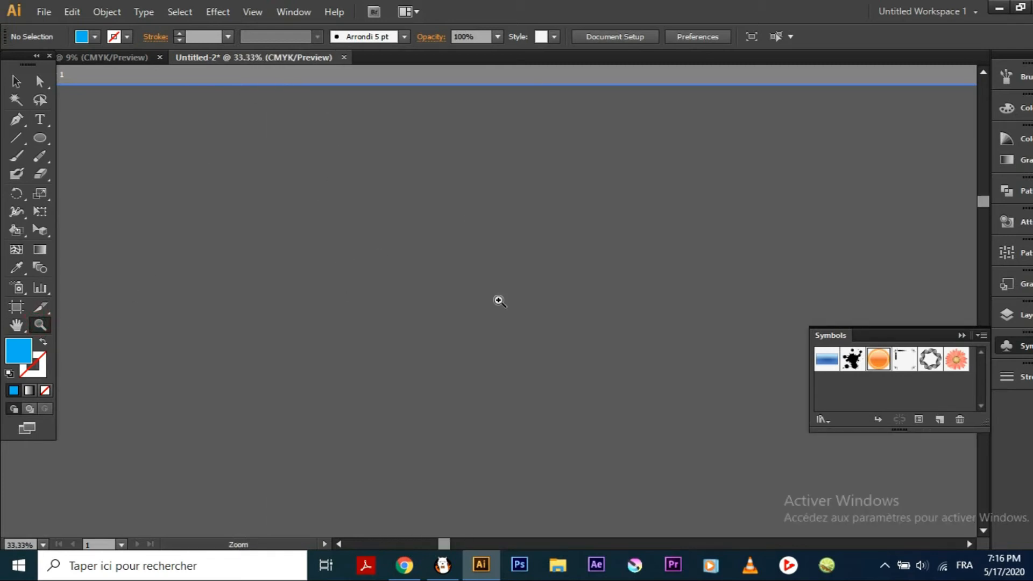
{"action": "left_click_drag", "start_coordinate": [445, 542], "coordinate": [571, 541]}
{"action": "left_click_drag", "start_coordinate": [982, 200], "coordinate": [981, 272]}
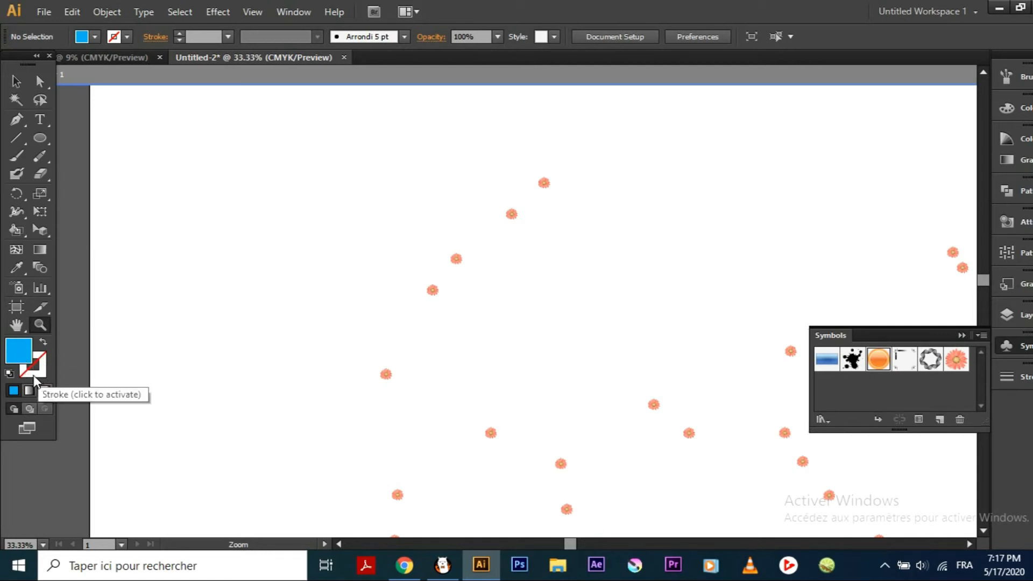
- Set the stroke to the Feuillage pattern, swap it with the blue fill, and draw a large ellipse in the artboard's upper-left area
{"action": "left_click", "coordinate": [128, 37]}
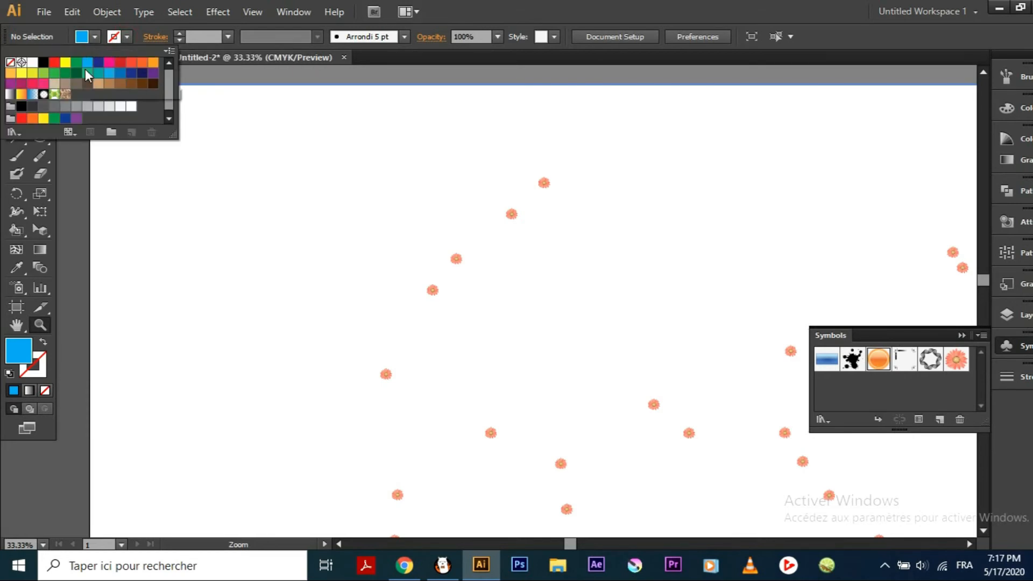
{"action": "left_click", "coordinate": [65, 95]}
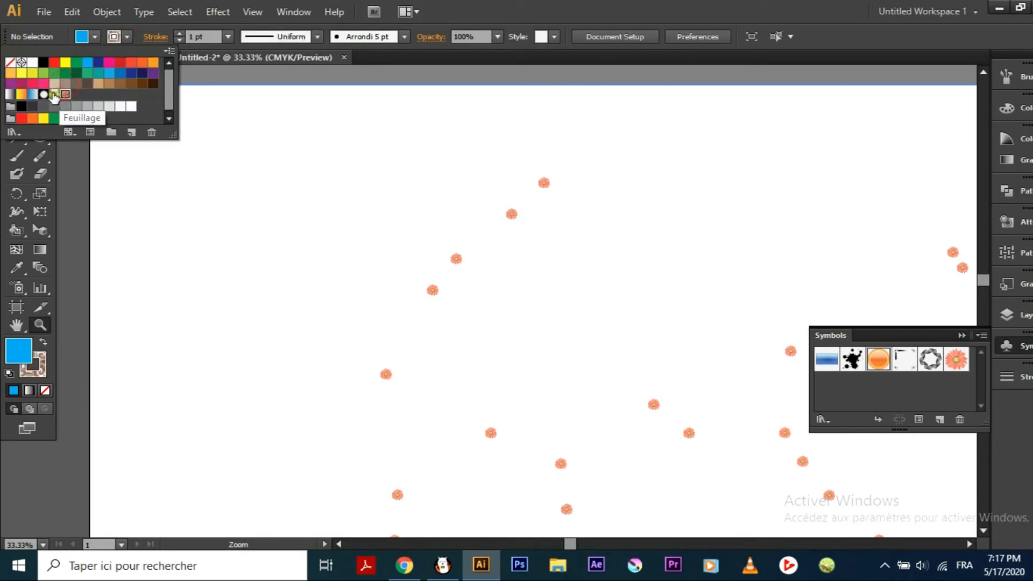
{"action": "left_click", "coordinate": [54, 95]}
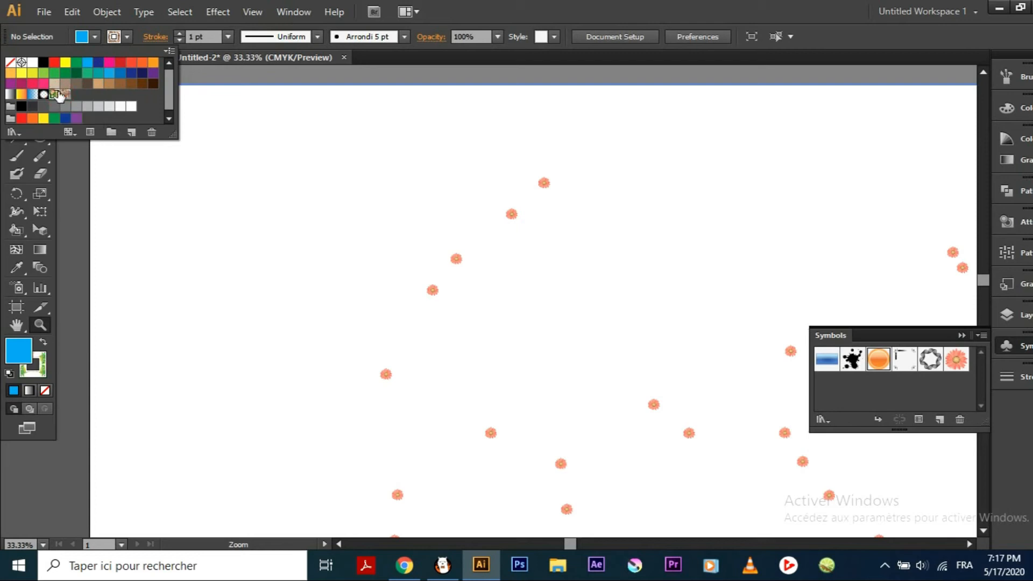
{"action": "left_click", "coordinate": [102, 193]}
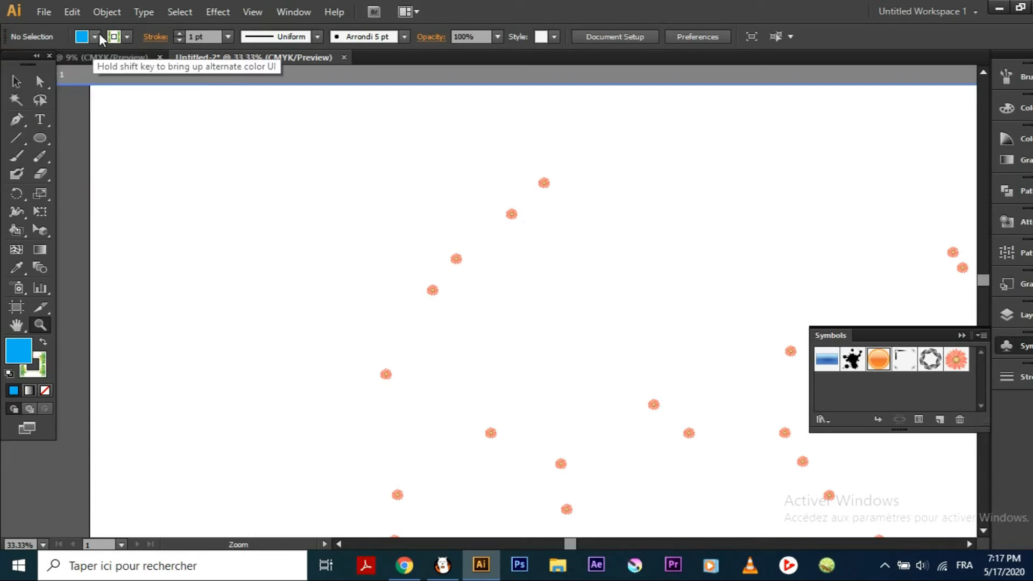
{"action": "left_click", "coordinate": [44, 347]}
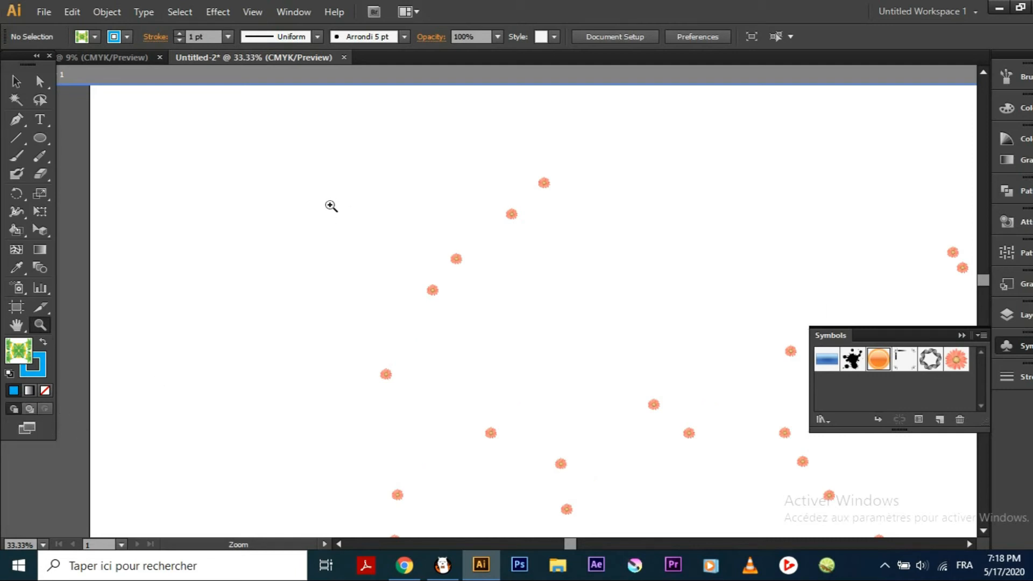
{"action": "left_click", "coordinate": [40, 137]}
{"action": "left_click_drag", "start_coordinate": [259, 180], "coordinate": [499, 389]}
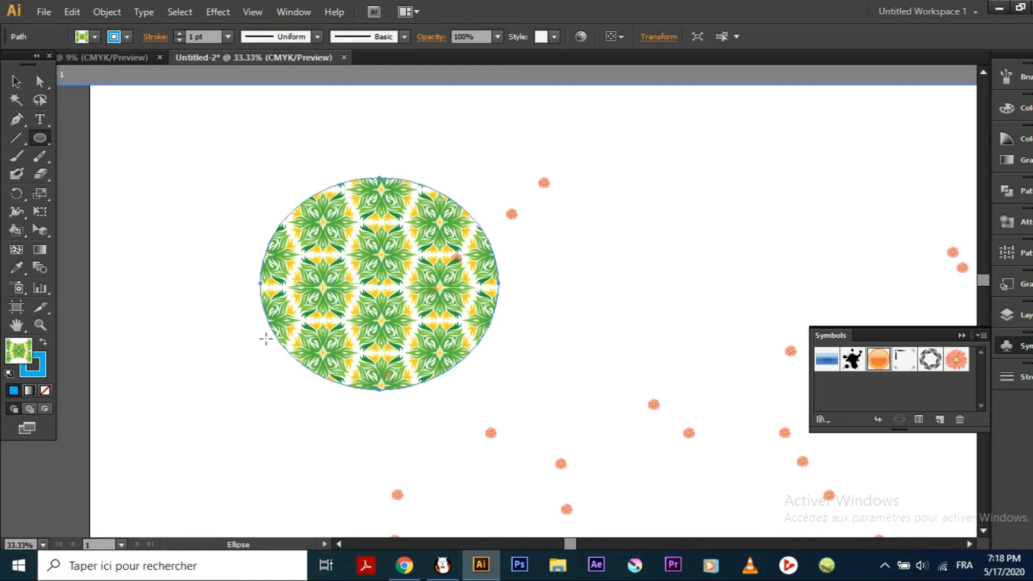
- Fill the large ellipse with teal and draw a smaller ellipse overlapping its lower edge in Draw Behind mode
{"action": "left_click", "coordinate": [30, 410]}
{"action": "left_click", "coordinate": [95, 36]}
{"action": "left_click", "coordinate": [97, 73]}
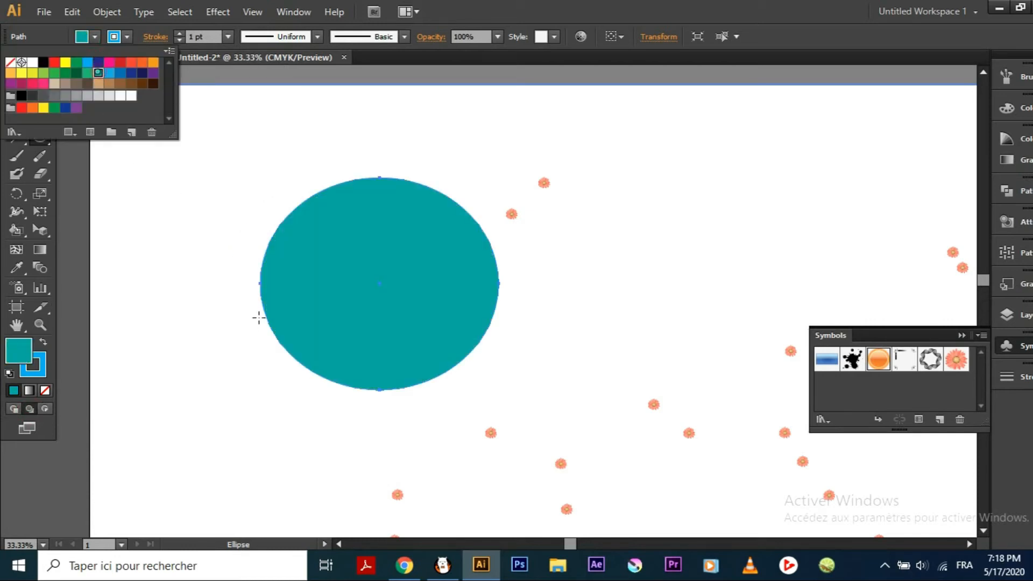
{"action": "left_click", "coordinate": [261, 349]}
{"action": "left_click_drag", "start_coordinate": [313, 350], "coordinate": [473, 436]}
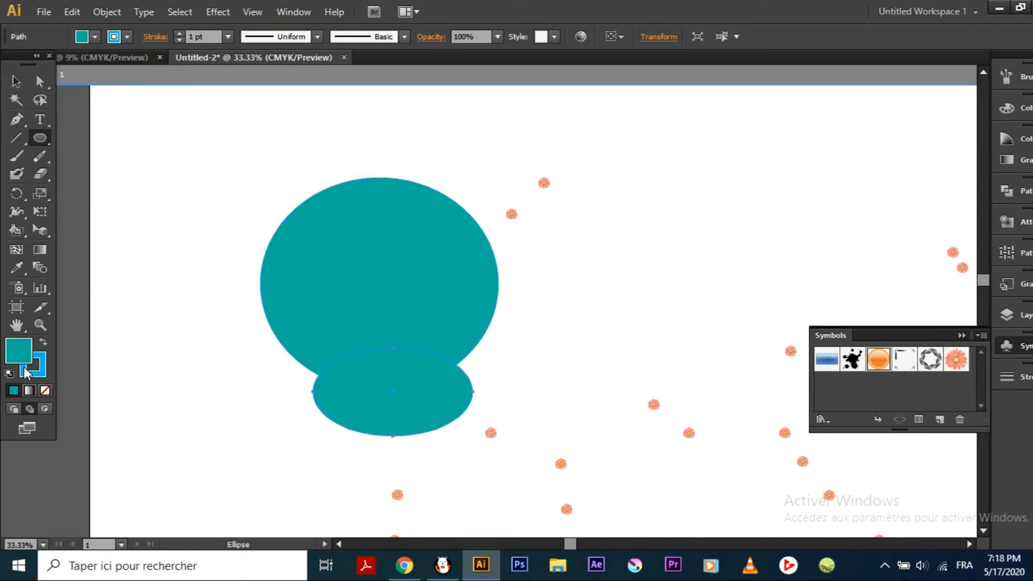
- Change the larger ellipse's fill to green
{"action": "left_click", "coordinate": [95, 37]}
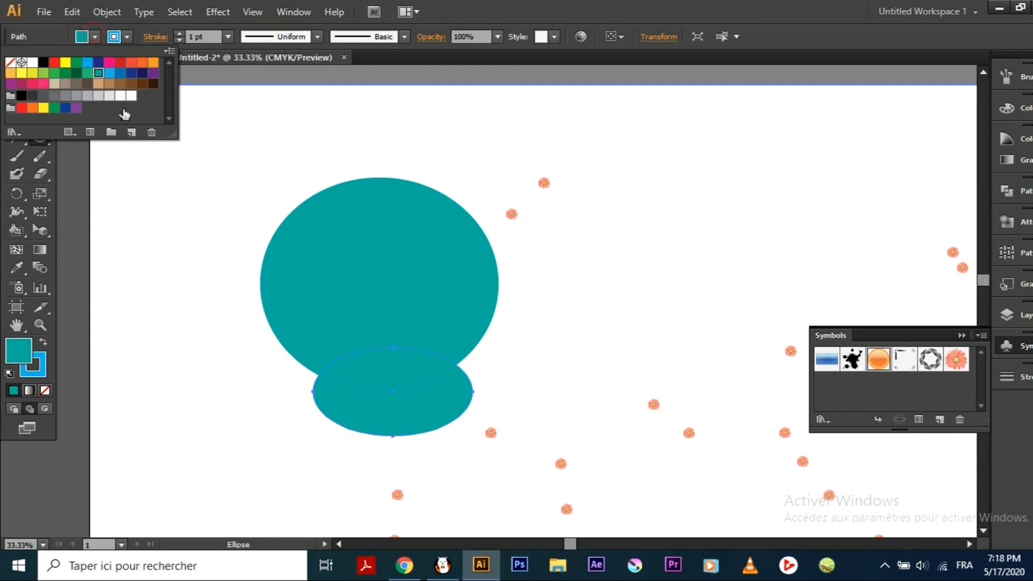
{"action": "key", "text": "v"}
{"action": "left_click", "coordinate": [317, 247]}
{"action": "left_click", "coordinate": [94, 37]}
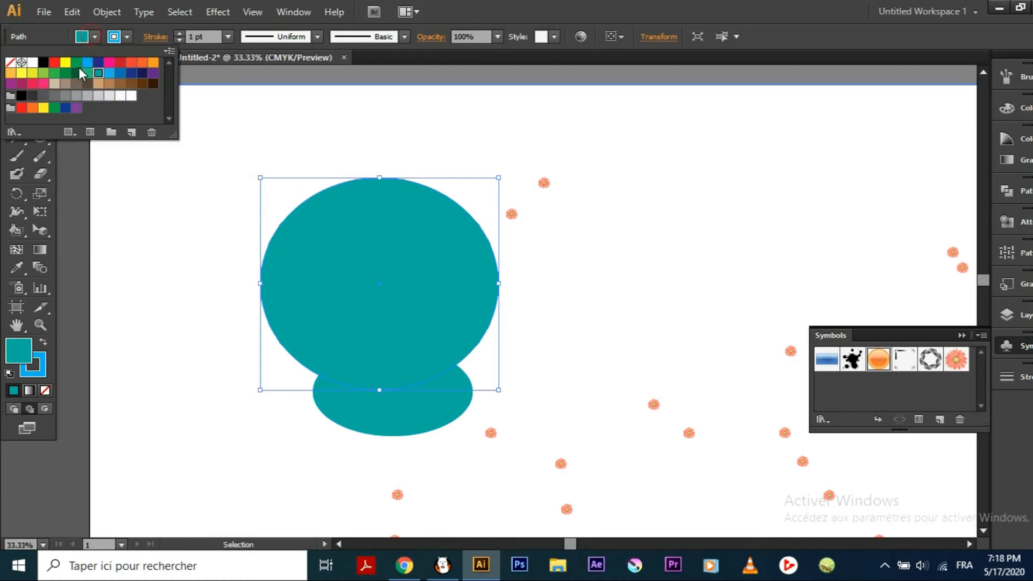
{"action": "left_click", "coordinate": [77, 63]}
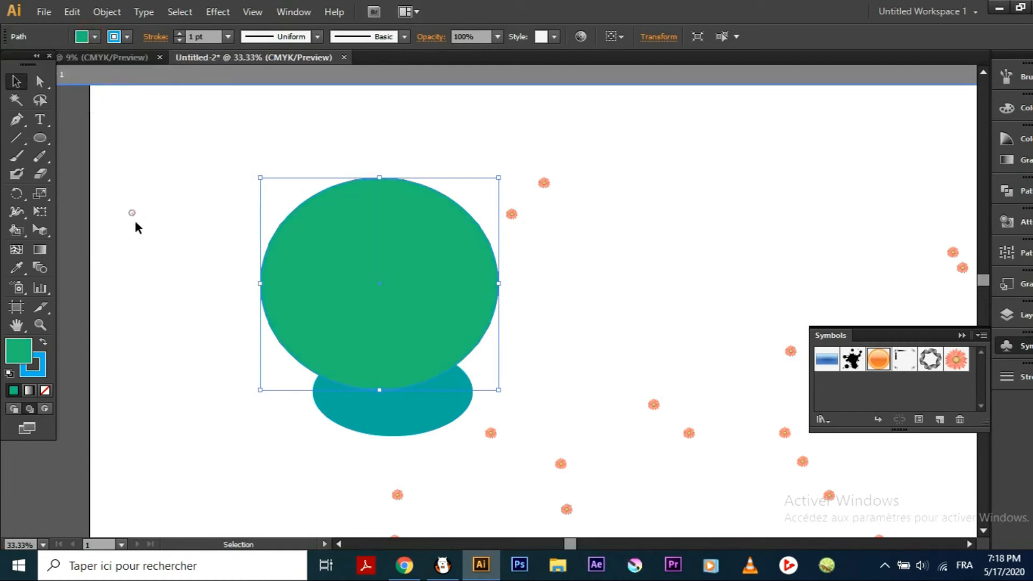
- Move the green ellipse up and left, and place the teal ellipse partly behind its right edge
{"action": "left_click_drag", "start_coordinate": [409, 262], "coordinate": [296, 226]}
{"action": "left_click_drag", "start_coordinate": [433, 379], "coordinate": [430, 353]}
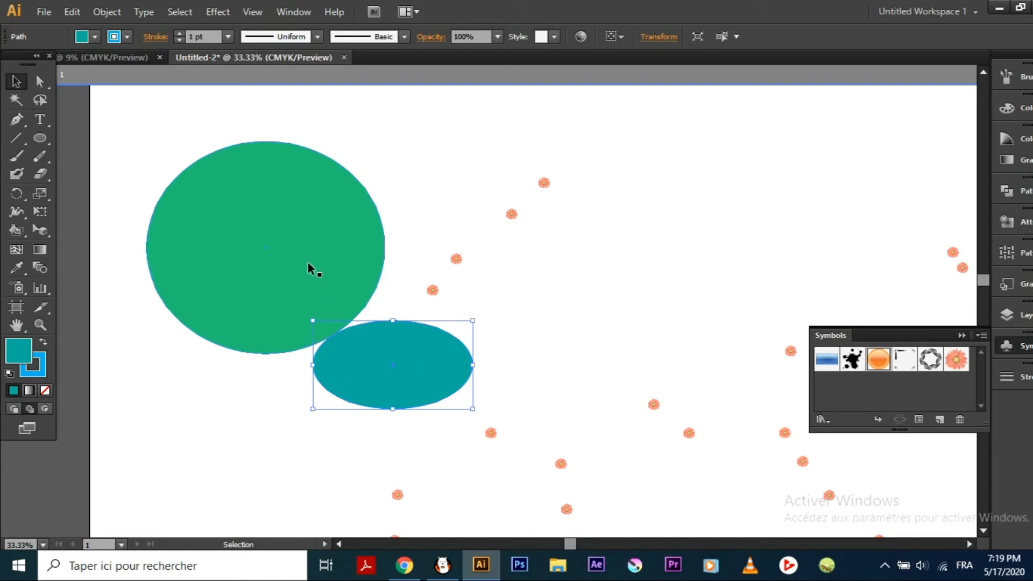
{"action": "left_click_drag", "start_coordinate": [418, 378], "coordinate": [363, 308]}
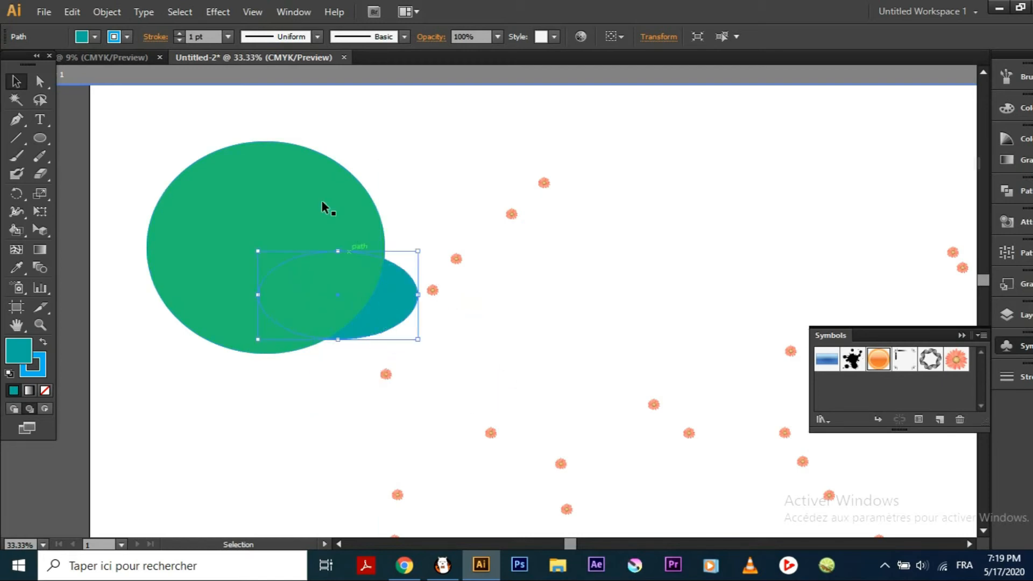
{"action": "left_click", "coordinate": [395, 189]}
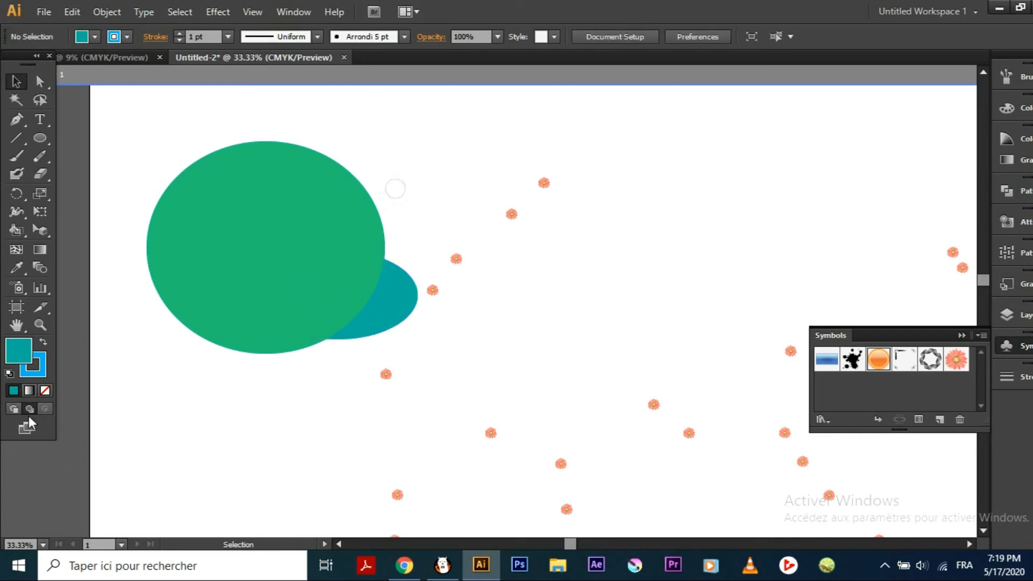
{"action": "left_click_drag", "start_coordinate": [404, 308], "coordinate": [437, 287]}
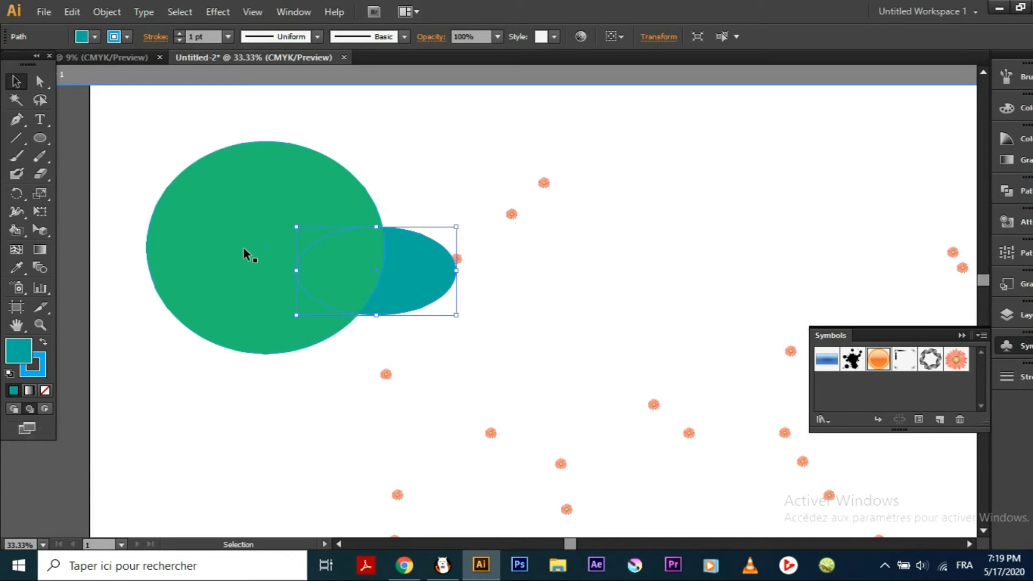
- Dock the floating toolbox to the edge of the workspace
{"action": "left_click_drag", "start_coordinate": [30, 65], "coordinate": [11, 81]}
{"action": "left_click", "coordinate": [65, 76]}
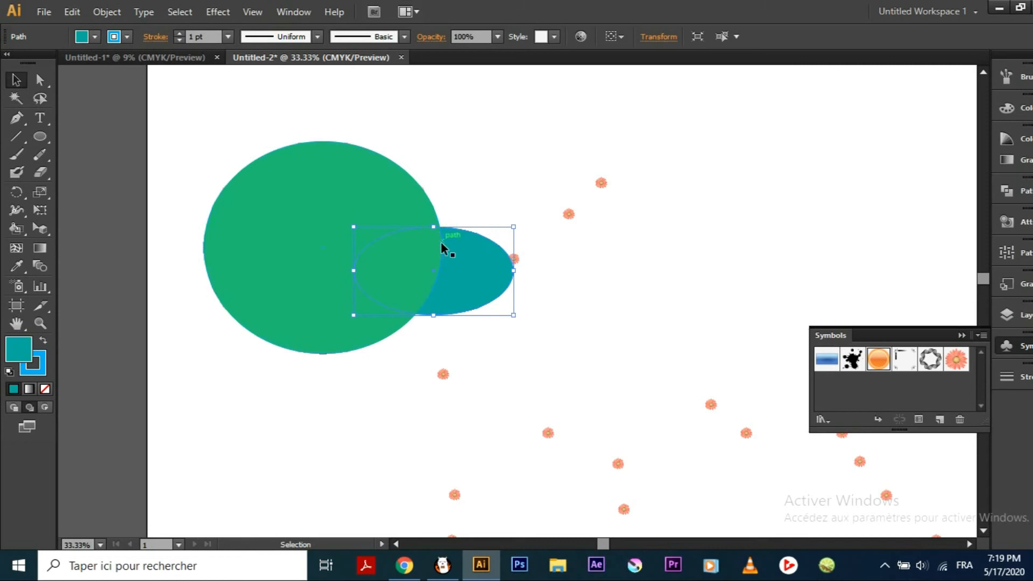
- Move the teal ellipse slightly left behind the green one, and look over the available brushes and color settings
{"action": "left_click_drag", "start_coordinate": [444, 247], "coordinate": [431, 246]}
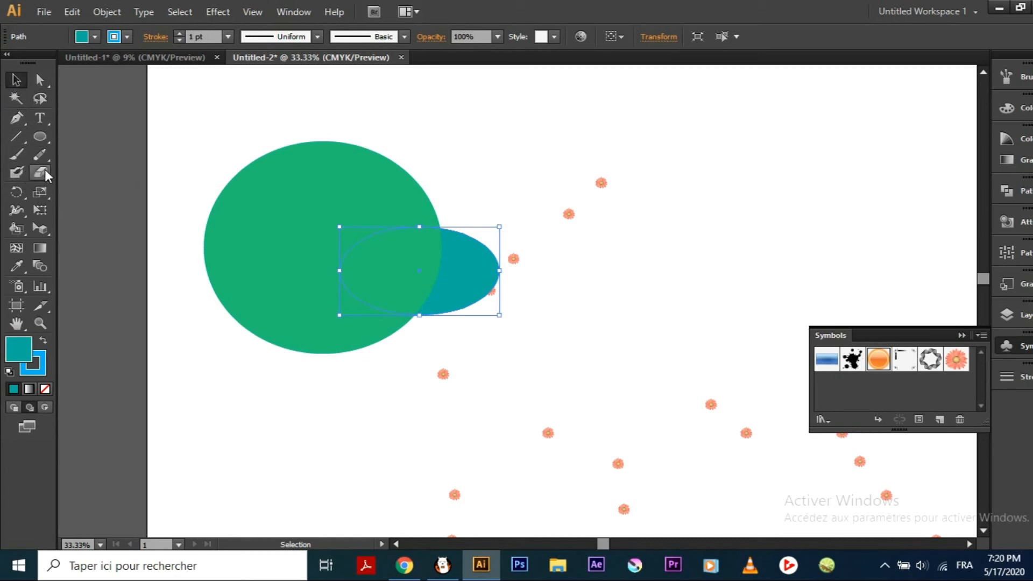
{"action": "left_click", "coordinate": [1006, 78]}
{"action": "mouse_move", "coordinate": [983, 92]}
{"action": "left_mouse_down"}
{"action": "mouse_move", "coordinate": [985, 135]}
{"action": "mouse_move", "coordinate": [983, 86]}
{"action": "left_mouse_up"}
{"action": "left_click", "coordinate": [1022, 110]}
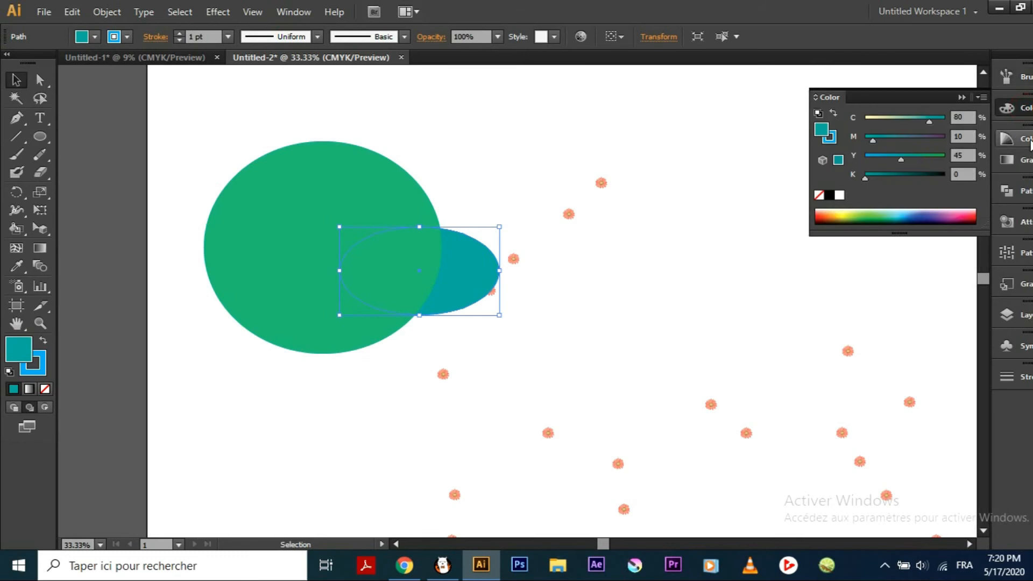
- Try several Color Guide swatches on the smaller ellipse, ending with a muted dark green fill
{"action": "left_click", "coordinate": [1029, 140]}
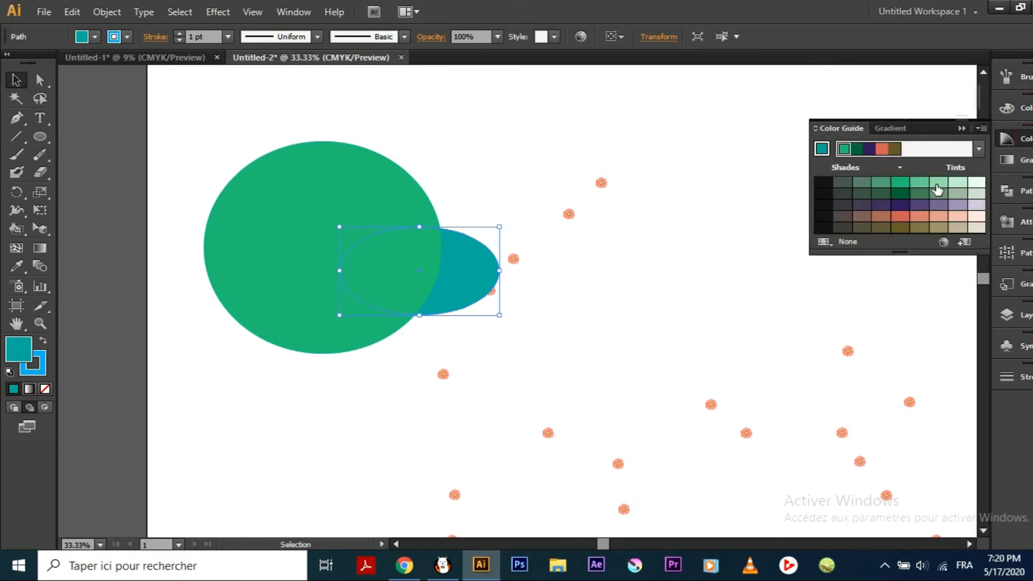
{"action": "left_click", "coordinate": [919, 205]}
{"action": "left_click", "coordinate": [918, 205]}
{"action": "left_click", "coordinate": [957, 194]}
{"action": "left_click", "coordinate": [956, 216]}
{"action": "left_click", "coordinate": [918, 205]}
{"action": "left_click", "coordinate": [919, 194]}
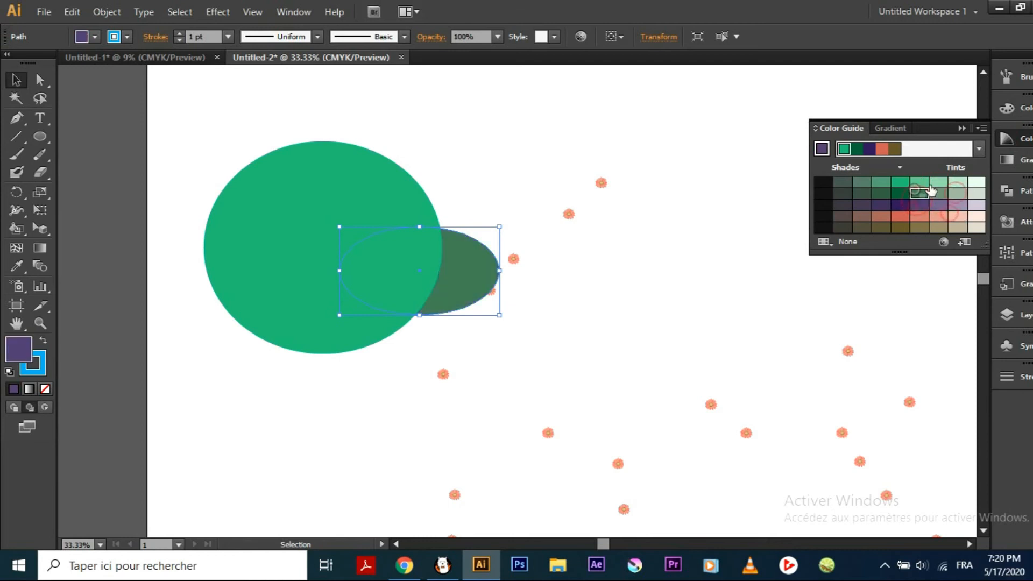
- Display the Pathfinder options, and stretch the dark green ellipse nearly as tall as the large one, overlapping behind its right edge
{"action": "left_click", "coordinate": [1027, 159]}
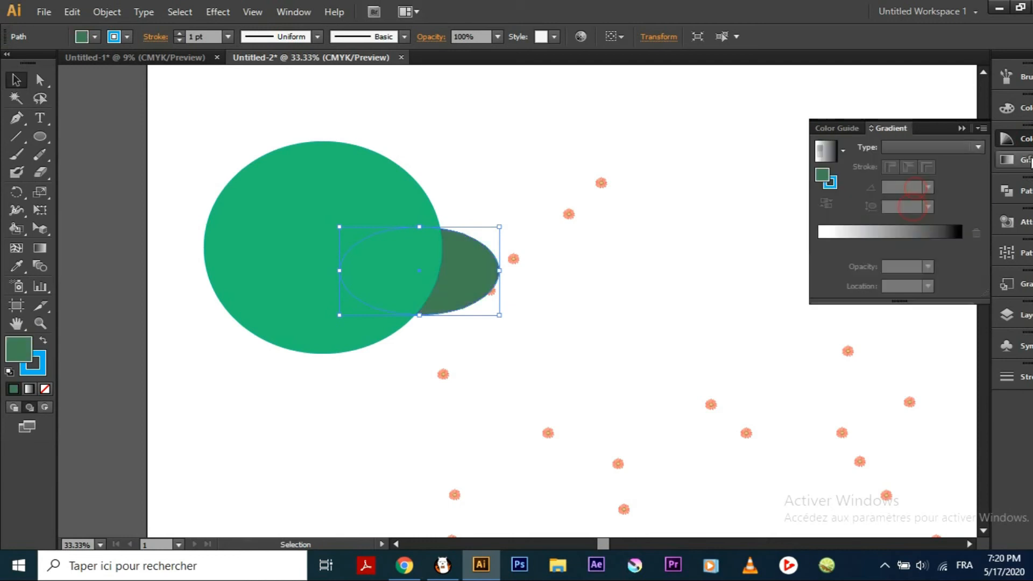
{"action": "left_click", "coordinate": [1024, 190]}
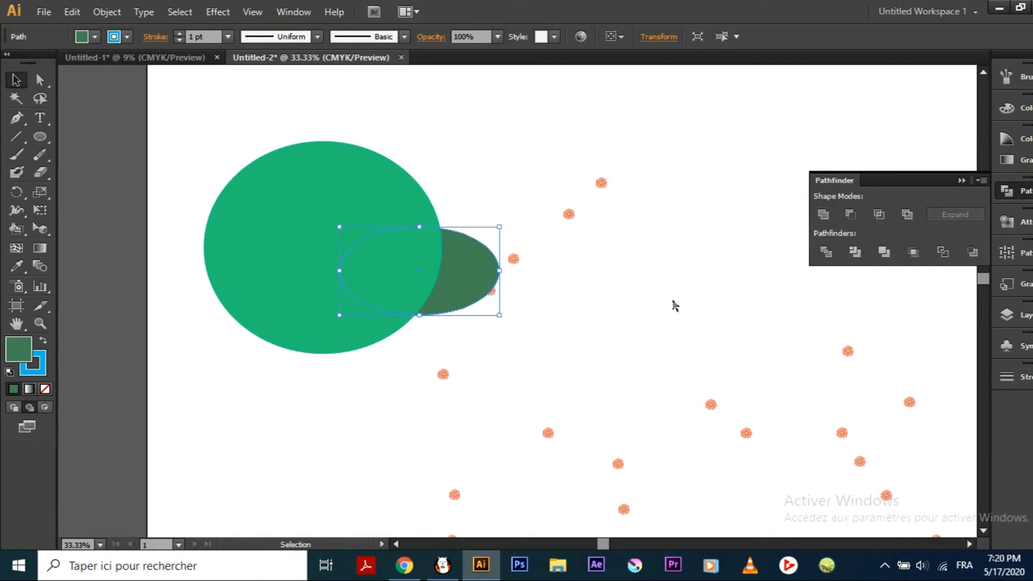
{"action": "left_click_drag", "start_coordinate": [462, 269], "coordinate": [562, 187]}
{"action": "left_click_drag", "start_coordinate": [521, 243], "coordinate": [524, 360]}
{"action": "left_click_drag", "start_coordinate": [587, 260], "coordinate": [622, 262]}
{"action": "left_click_drag", "start_coordinate": [542, 242], "coordinate": [435, 236]}
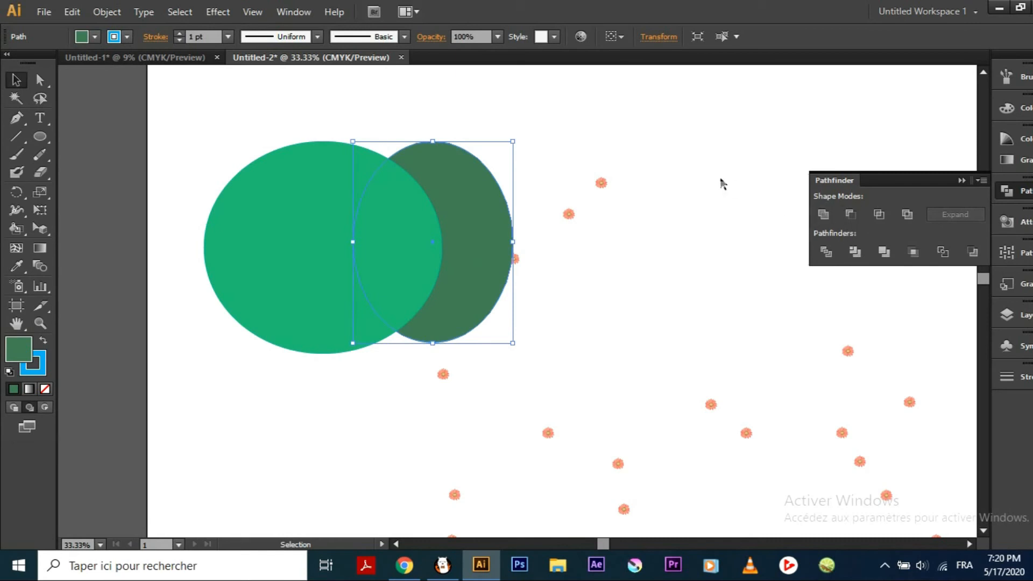
- Select the paths of both overlapping ellipses with the Direct Selection tool
{"action": "left_click", "coordinate": [39, 80]}
{"action": "left_click_drag", "start_coordinate": [187, 113], "coordinate": [563, 372]}
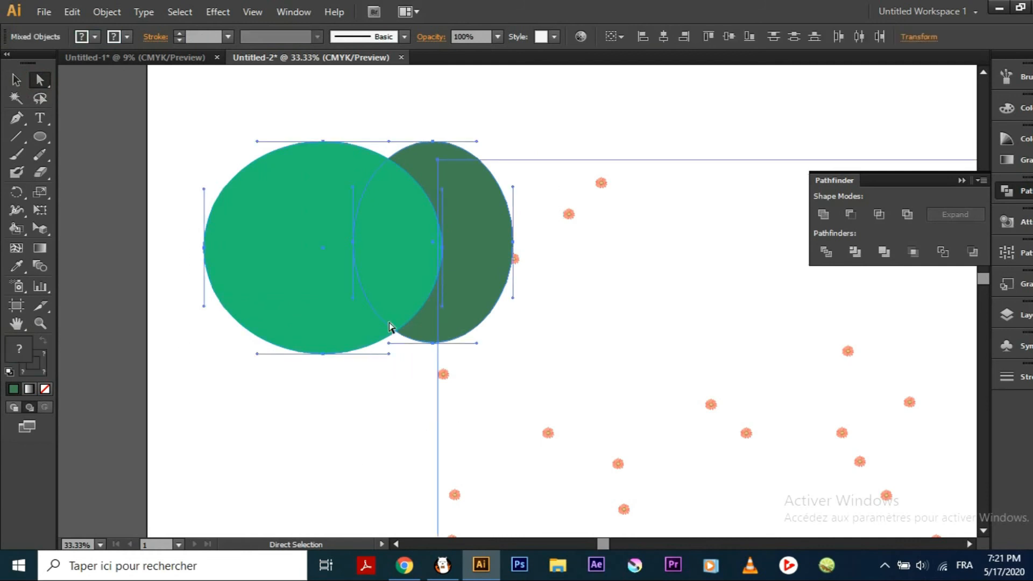
- Try Minus Front on the two ellipses and move the resulting crescent left, and undo both changes
{"action": "left_click", "coordinate": [850, 215]}
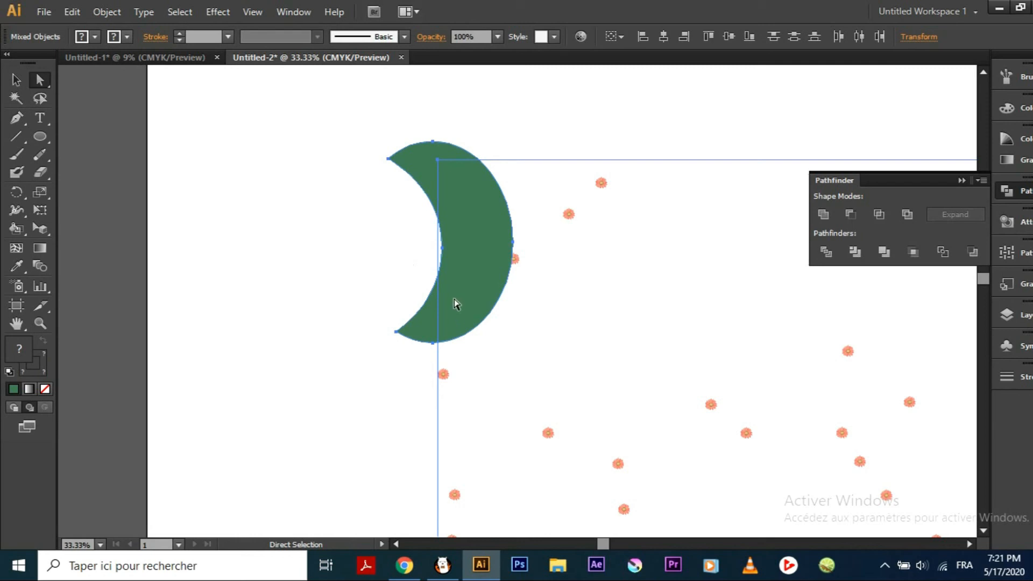
{"action": "left_click_drag", "start_coordinate": [420, 168], "coordinate": [327, 160]}
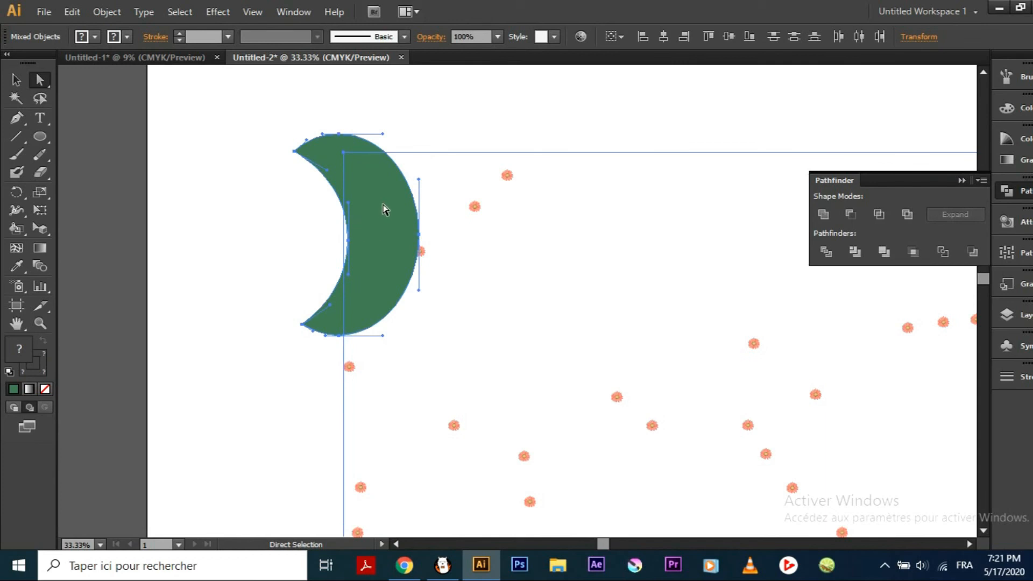
{"action": "left_click", "coordinate": [72, 12]}
{"action": "left_click", "coordinate": [81, 27]}
{"action": "left_click", "coordinate": [71, 12]}
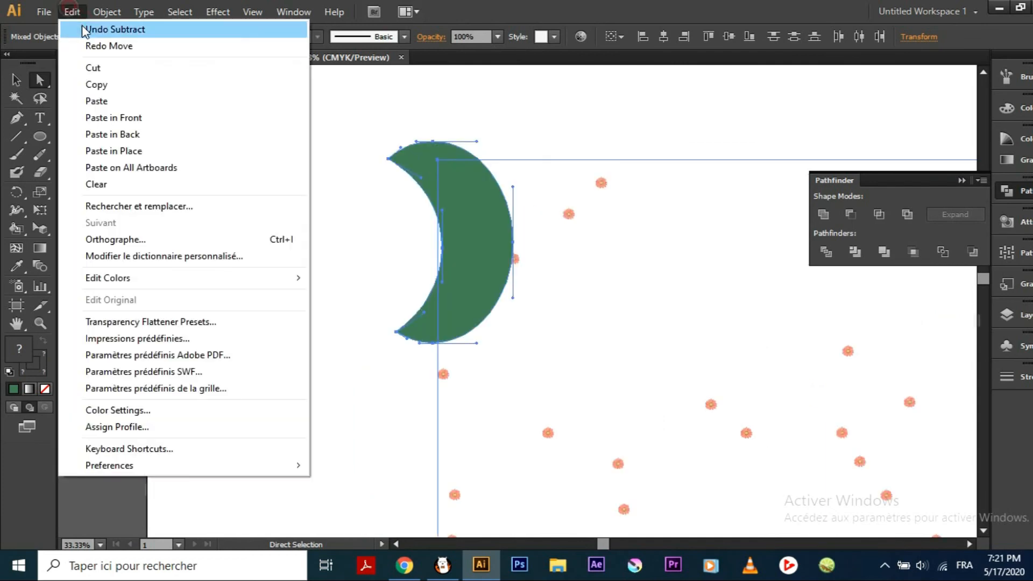
{"action": "left_click", "coordinate": [82, 27]}
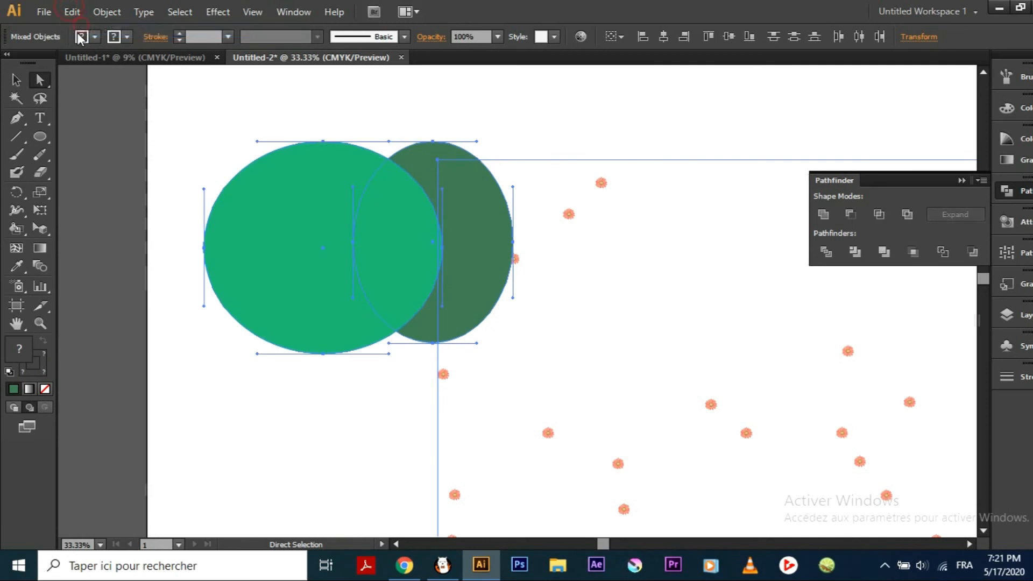
- Unite the two ellipses and move the merged shape slightly up and left
{"action": "left_click", "coordinate": [823, 214]}
{"action": "left_click_drag", "start_coordinate": [437, 238], "coordinate": [398, 234]}
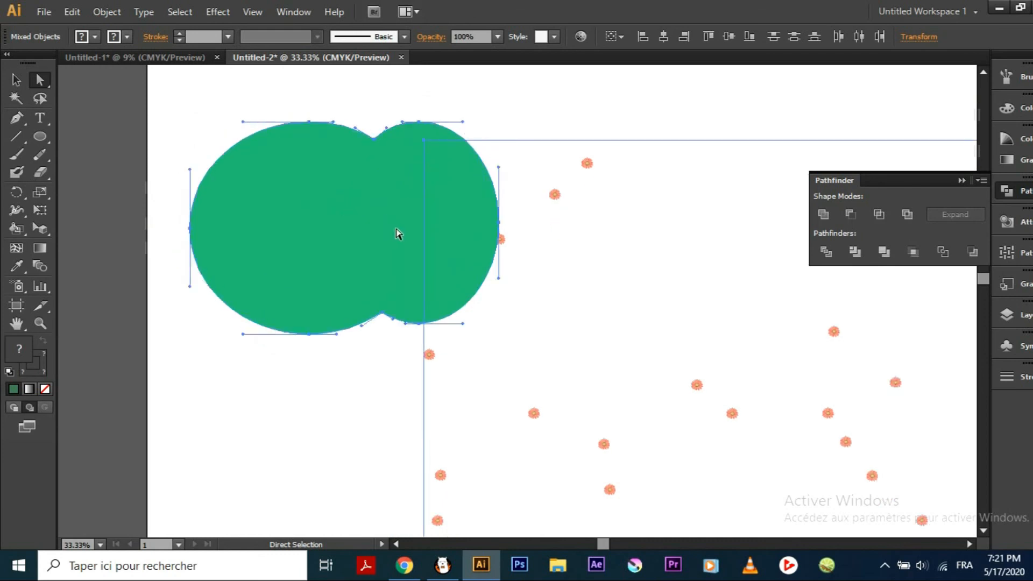
- Try Intersect on the merged shape, and undo the move and the unite
{"action": "left_click", "coordinate": [882, 212]}
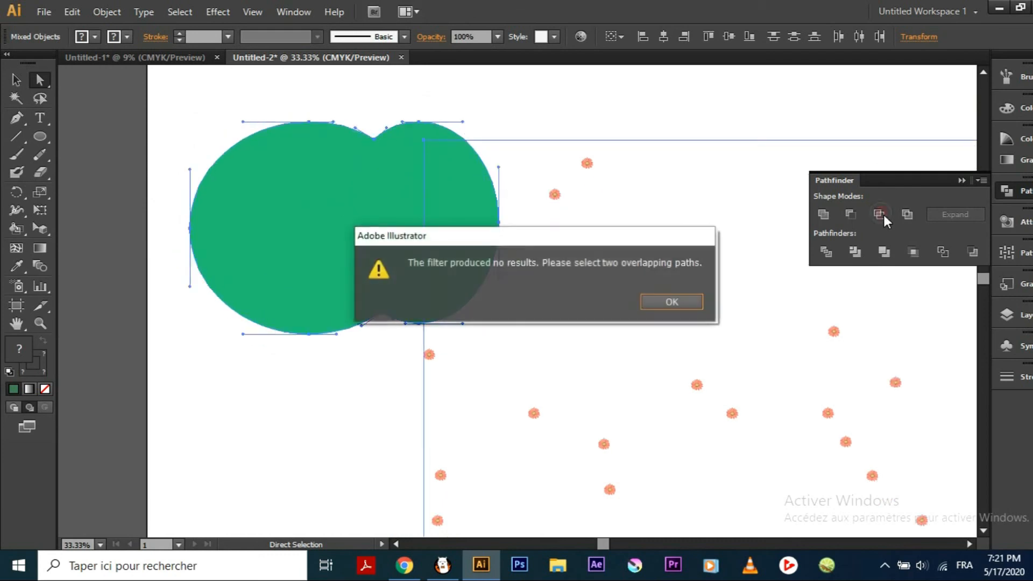
{"action": "left_click", "coordinate": [690, 306]}
{"action": "left_click", "coordinate": [69, 12]}
{"action": "left_click", "coordinate": [75, 31]}
{"action": "left_click", "coordinate": [70, 12]}
{"action": "left_click", "coordinate": [75, 30]}
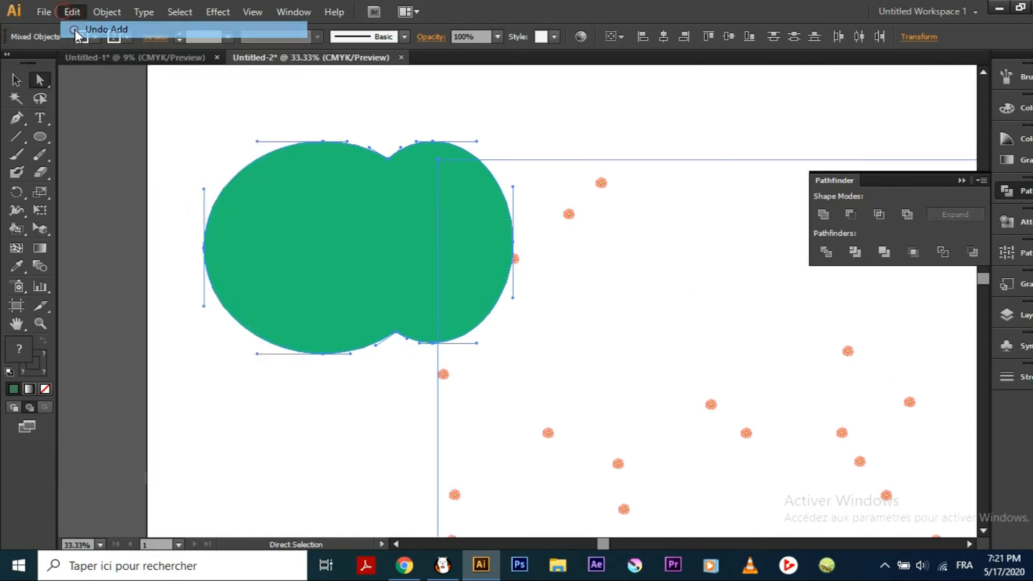
- Intersect the two ellipses to keep only their leaf-shaped overlap, and undo the intersection
{"action": "left_click", "coordinate": [880, 214]}
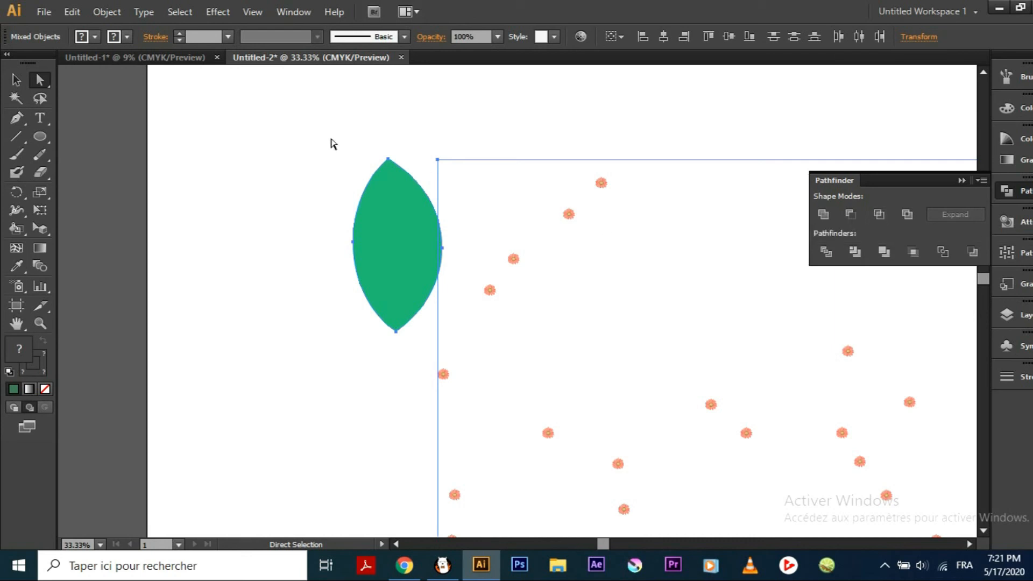
{"action": "left_click", "coordinate": [70, 12]}
{"action": "left_click", "coordinate": [78, 30]}
{"action": "left_click", "coordinate": [71, 12]}
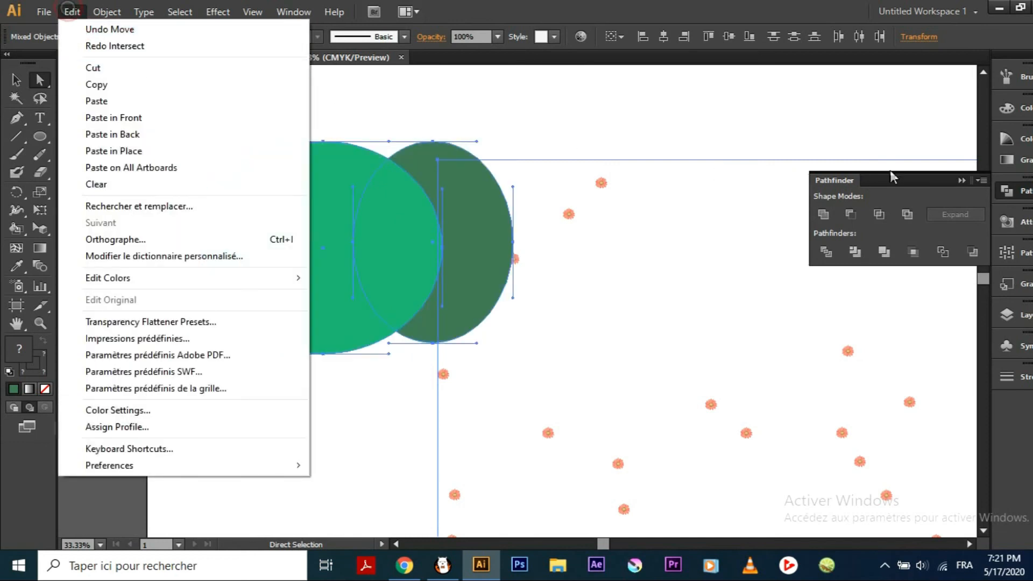
- Exclude the overlapping area of the two ellipses, deselect the artwork, and minimize the application window
{"action": "left_click", "coordinate": [908, 214]}
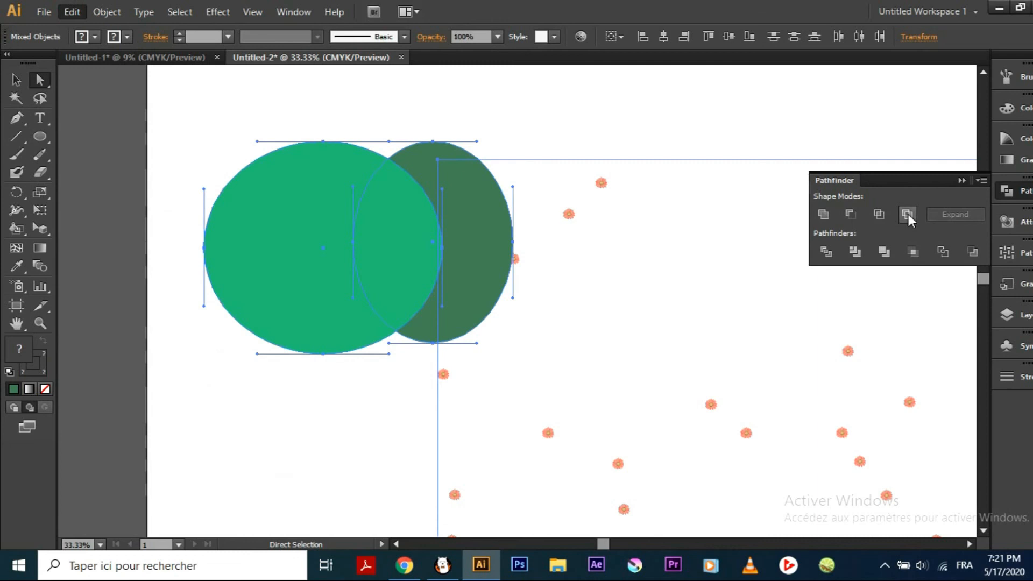
{"action": "left_click", "coordinate": [908, 215]}
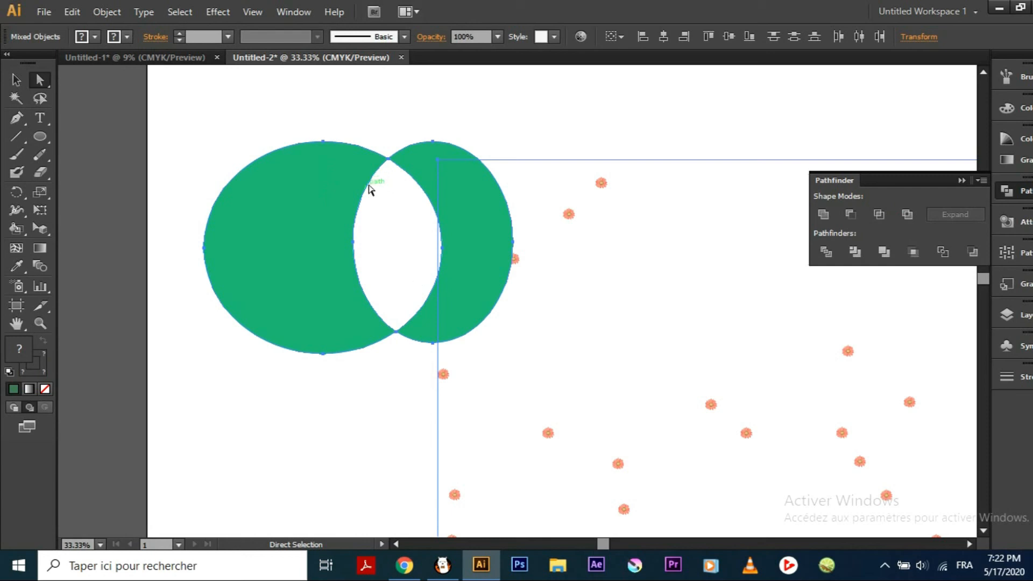
{"action": "left_click", "coordinate": [337, 129]}
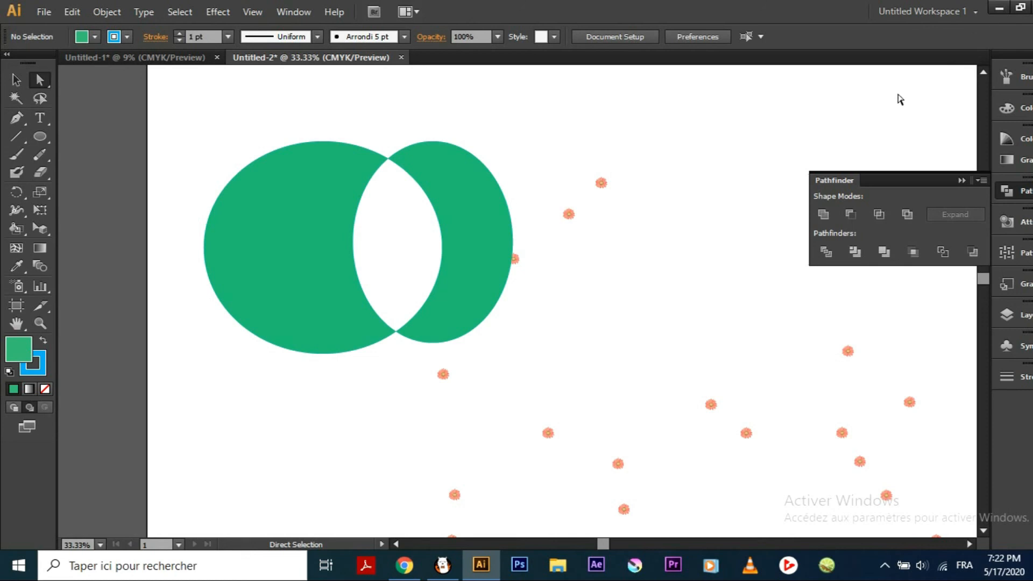
{"action": "left_click", "coordinate": [999, 9]}
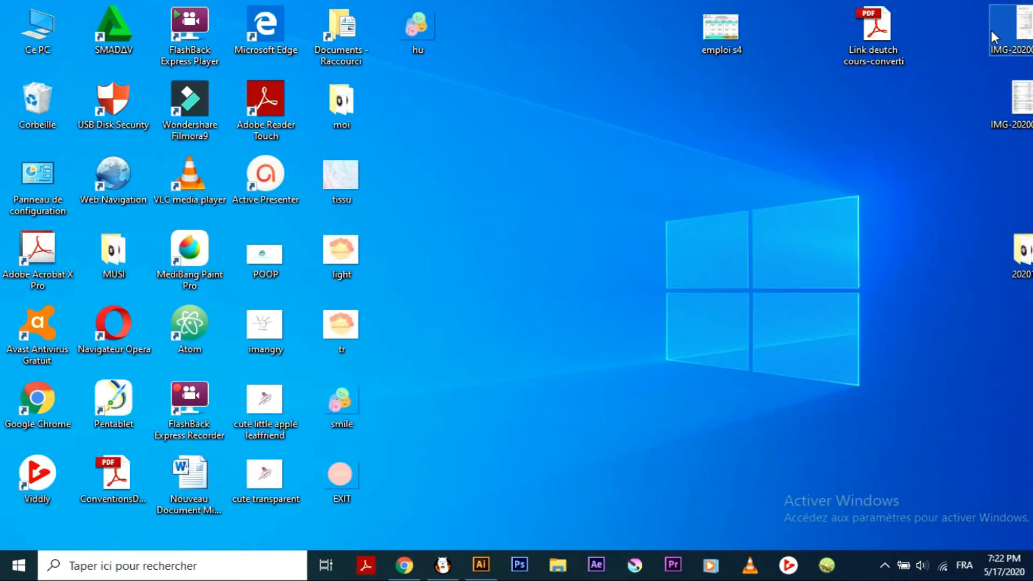